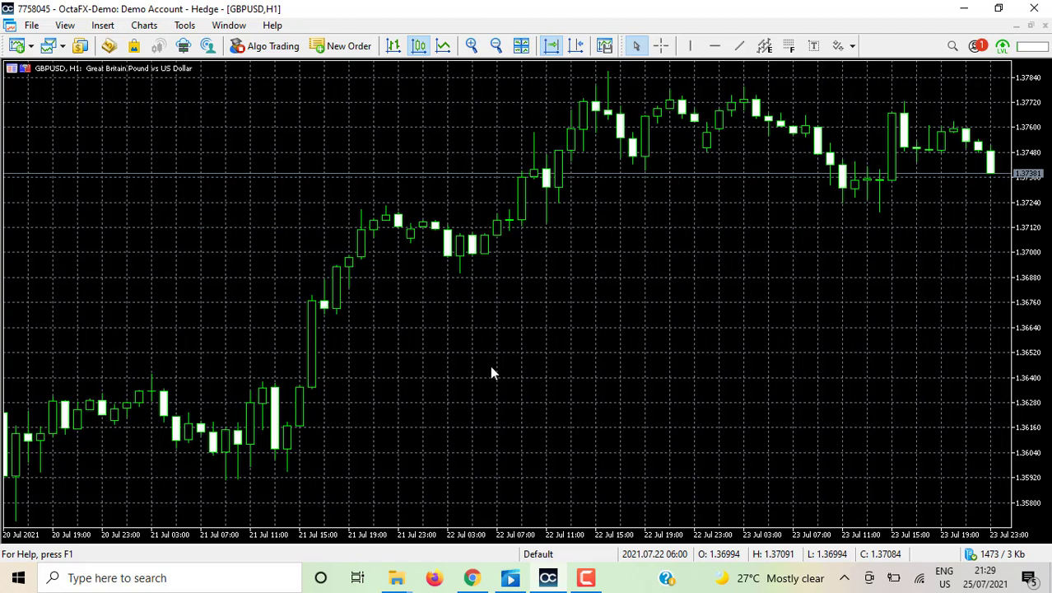
- Hide the grid on the GBPUSD H1 chart
{"action": "key", "text": "ctrl+g"}
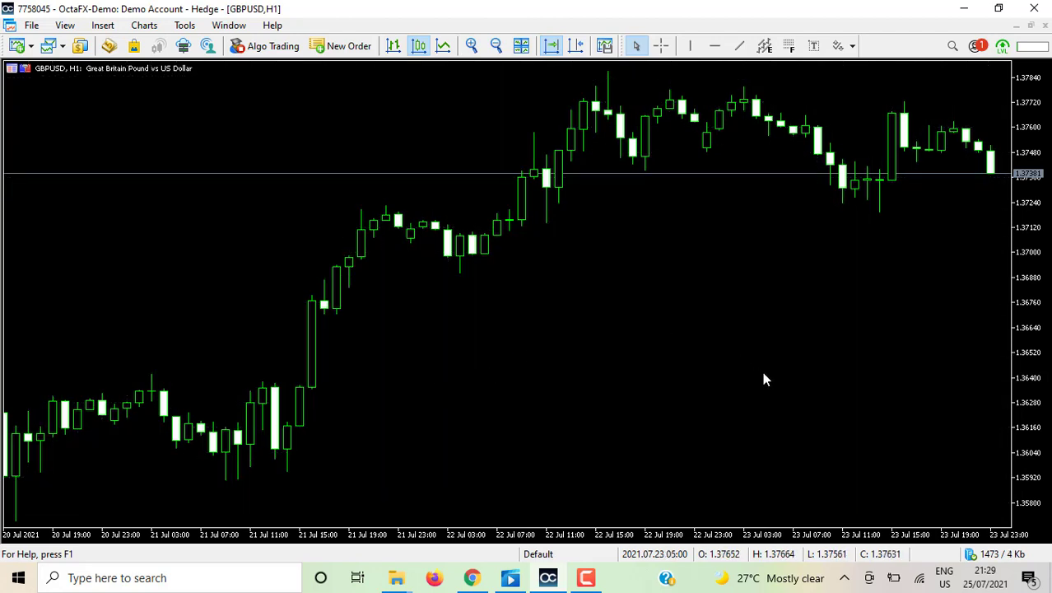
- Examine the indicator and template files in the NRPCOMPLETE folder inside the desktop's nnrp folder, and close the folder window
{"action": "left_click", "coordinate": [1050, 579]}
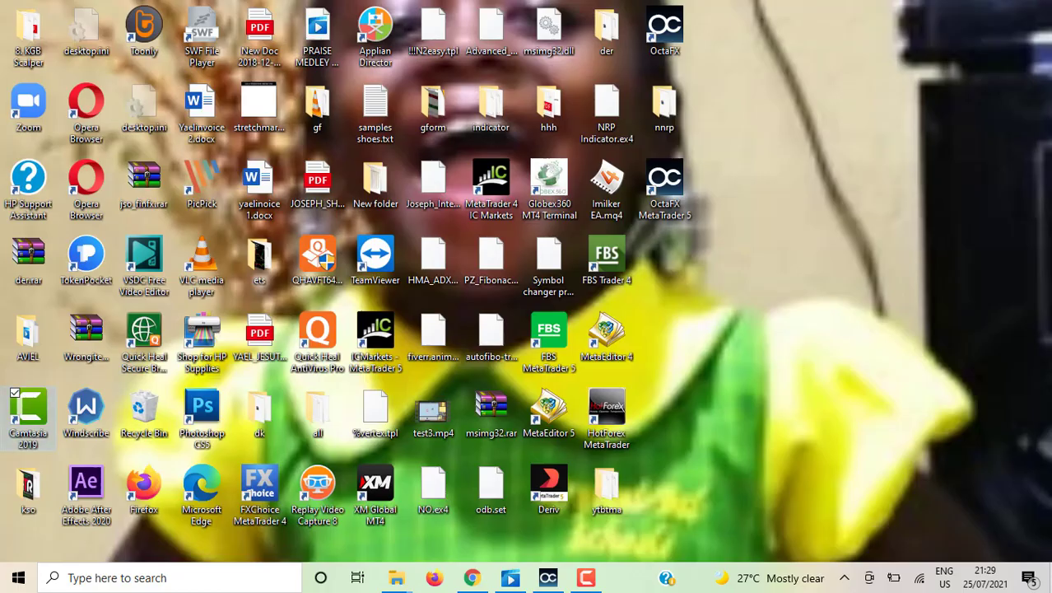
{"action": "double_click", "coordinate": [666, 111]}
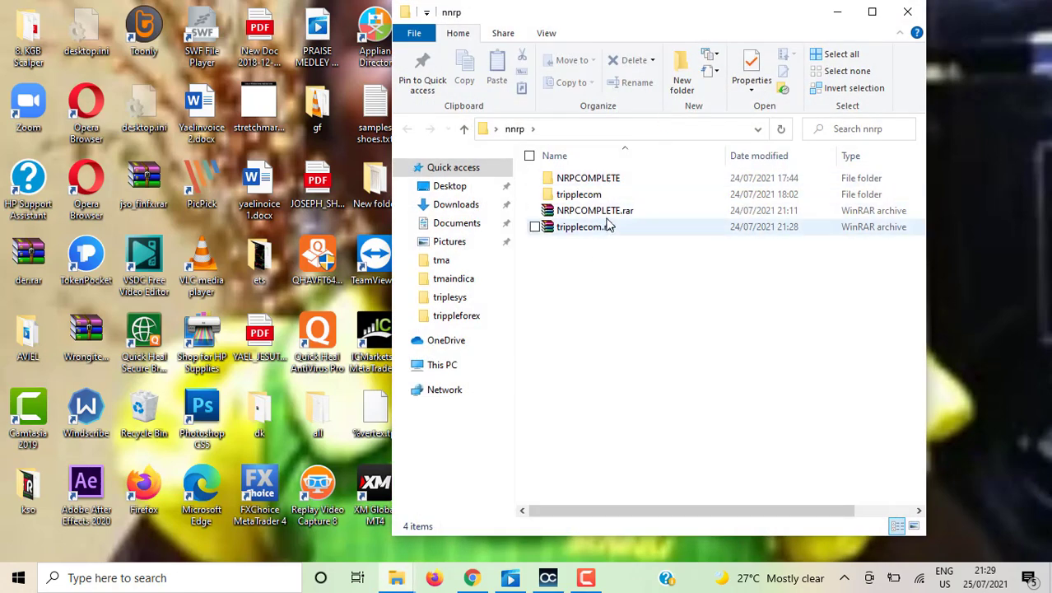
{"action": "double_click", "coordinate": [613, 182]}
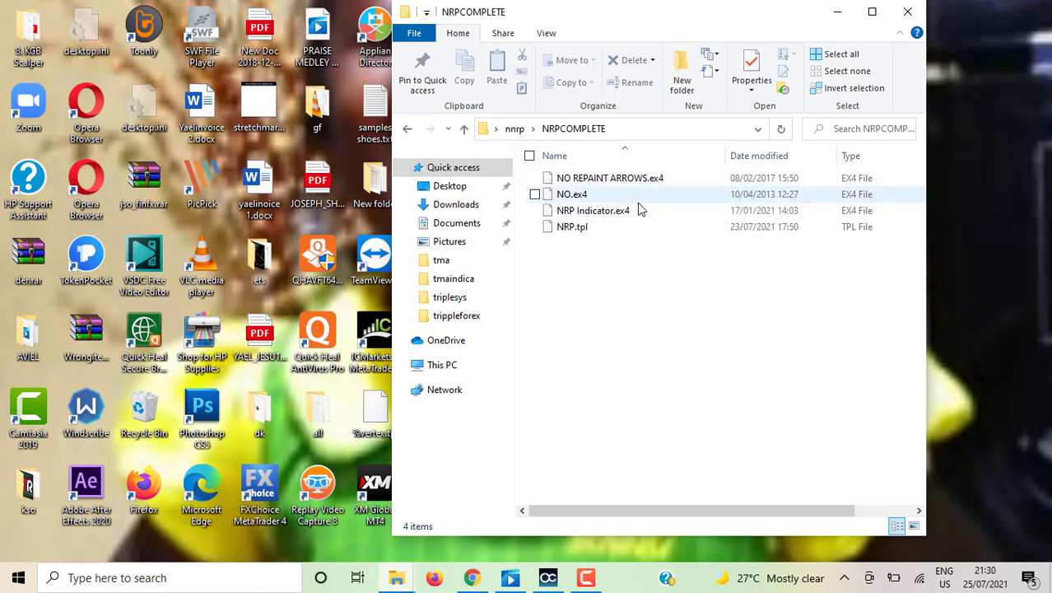
{"action": "left_click", "coordinate": [908, 11]}
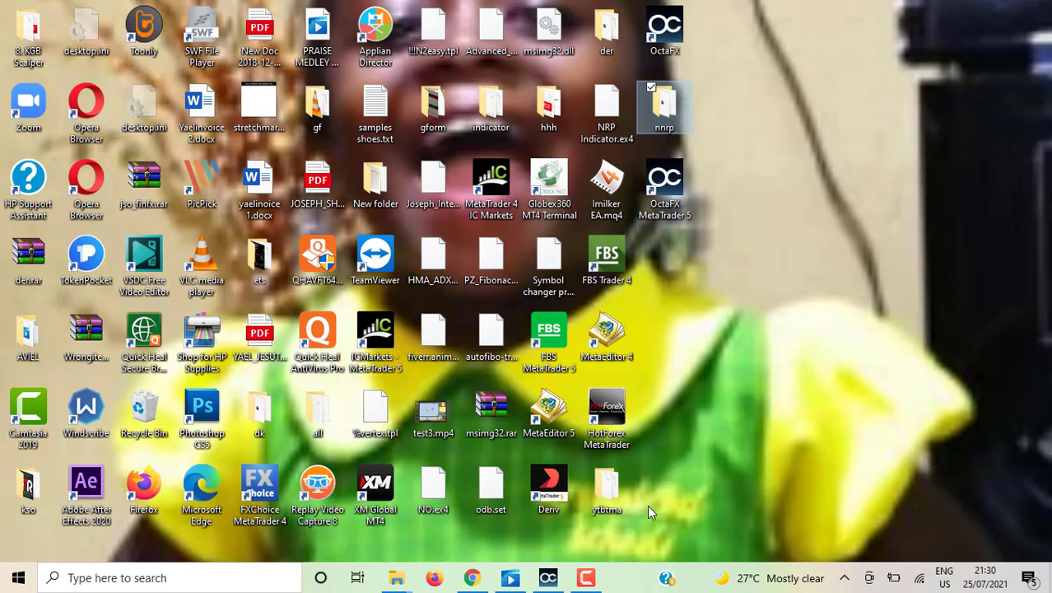
{"action": "left_click", "coordinate": [593, 580]}
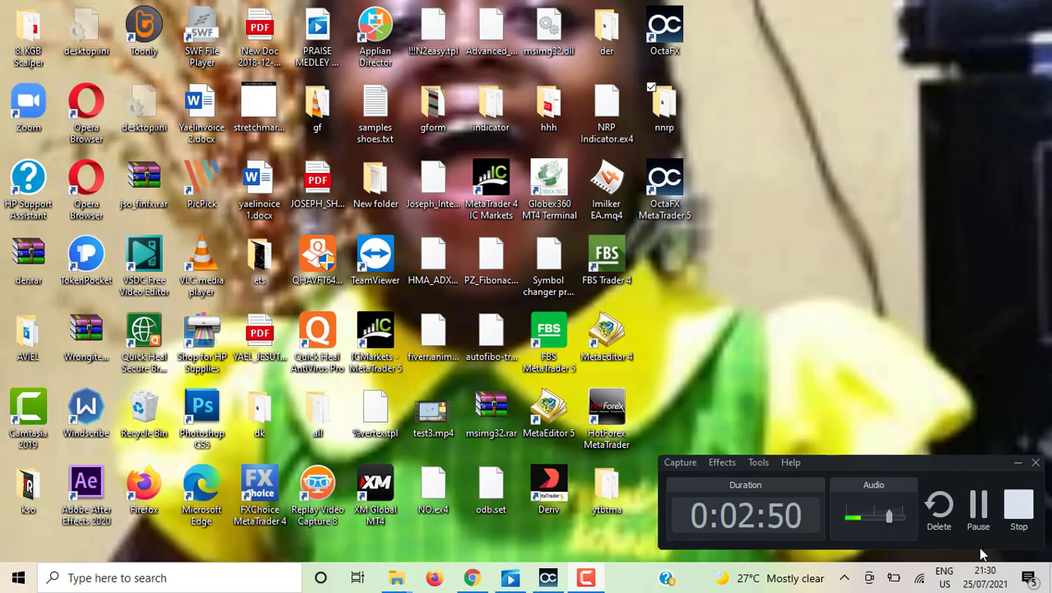
{"action": "left_click", "coordinate": [586, 579]}
{"action": "left_click", "coordinate": [978, 507]}
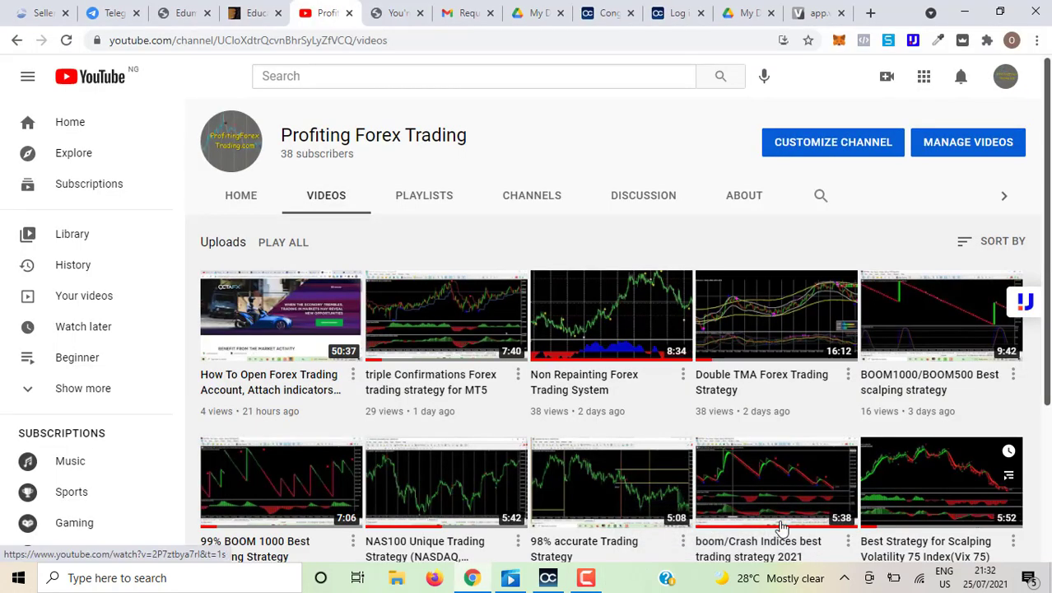
{"action": "left_click", "coordinate": [548, 579]}
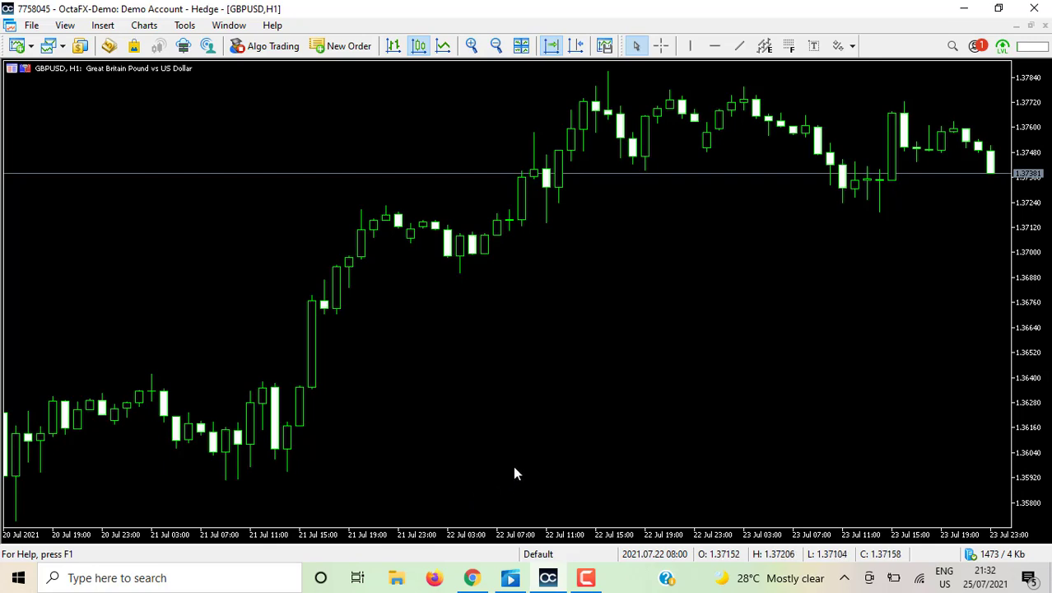
- Switch to Chrome, open the channel's video "triple Confirmations Forex trading strategy for MT5" and pause it
{"action": "left_click", "coordinate": [473, 578]}
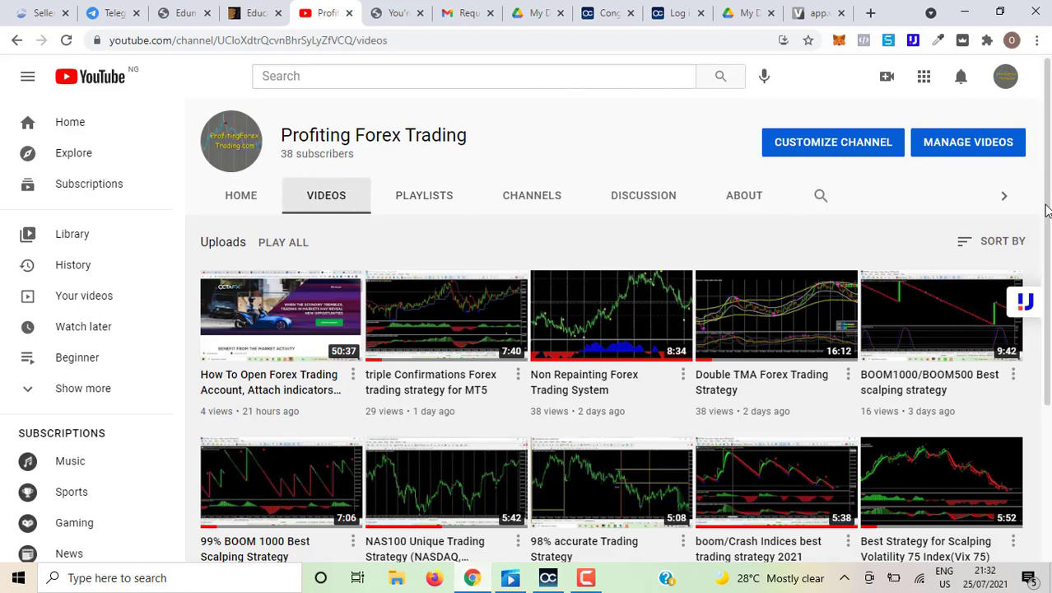
{"action": "scroll", "coordinate": [1049, 239], "scroll_direction": "down", "scroll_amount": 1}
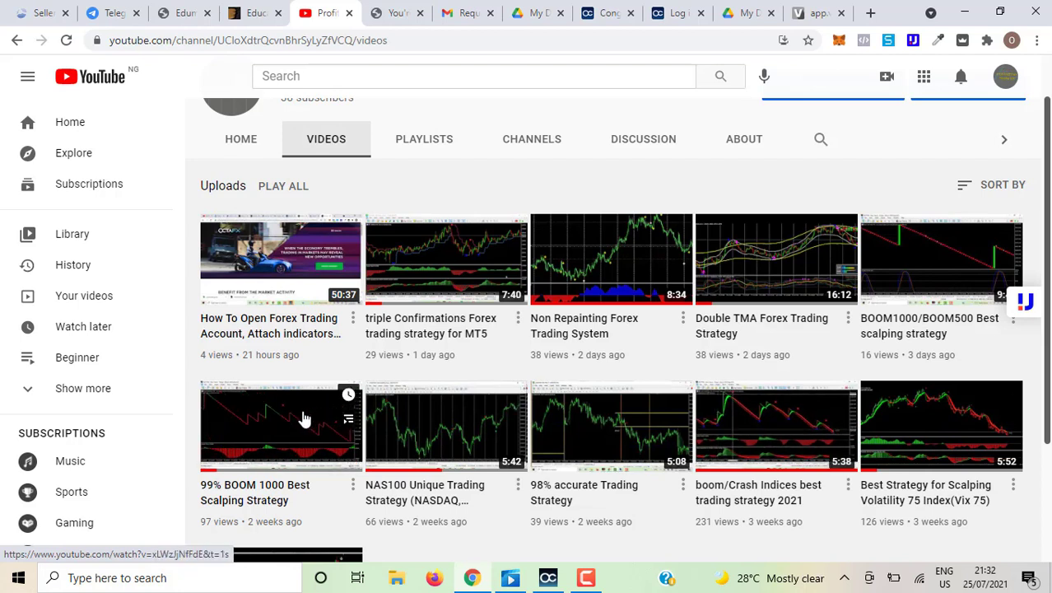
{"action": "left_click", "coordinate": [451, 270]}
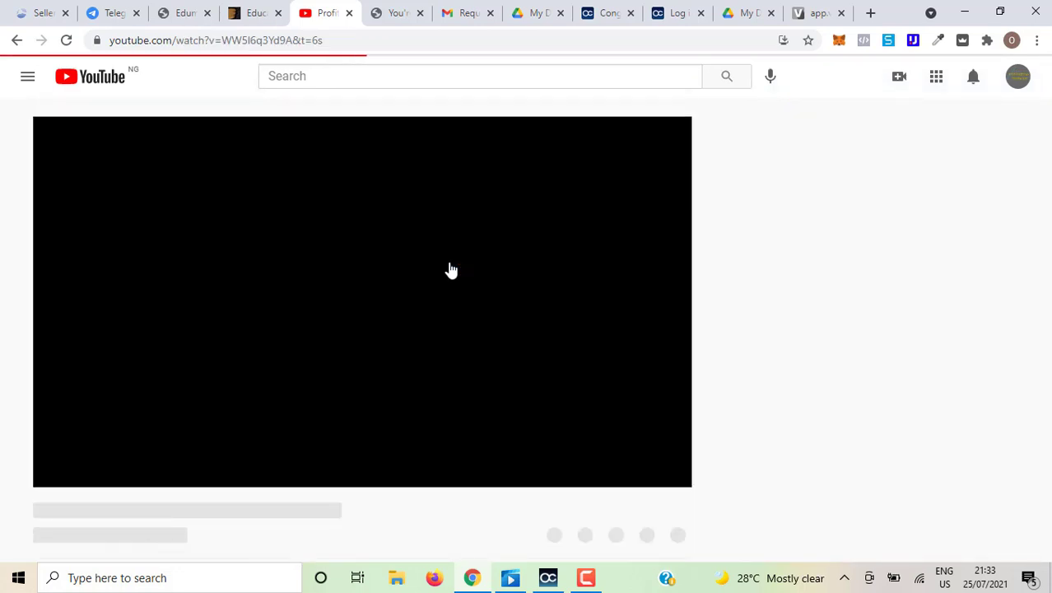
{"action": "left_click", "coordinate": [55, 472]}
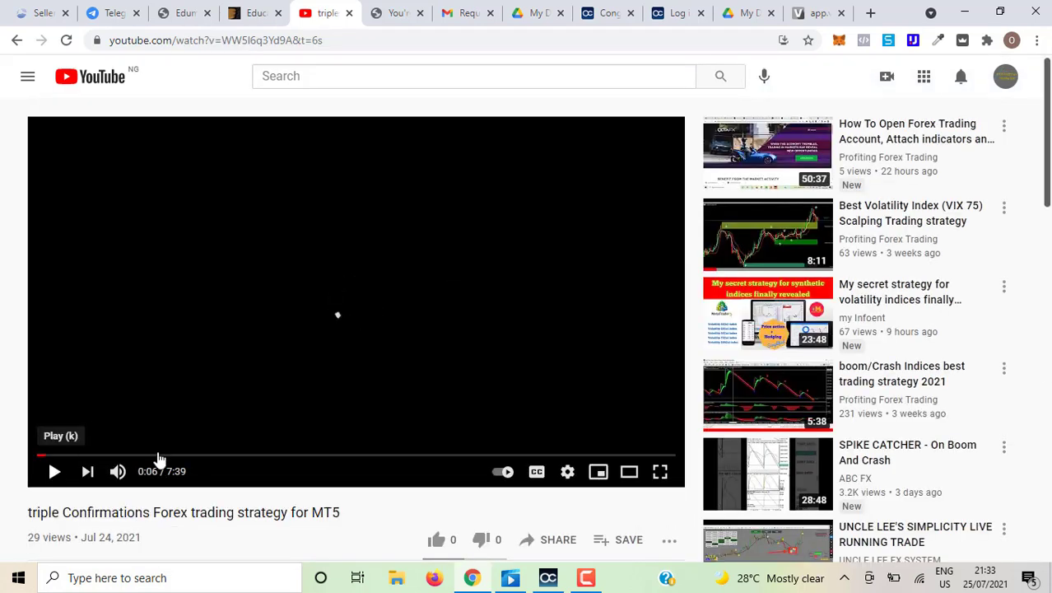
- Expand the video's description, open its Google Drive download link and download tripplecom.rar
{"action": "left_click_drag", "start_coordinate": [1050, 192], "coordinate": [1050, 288]}
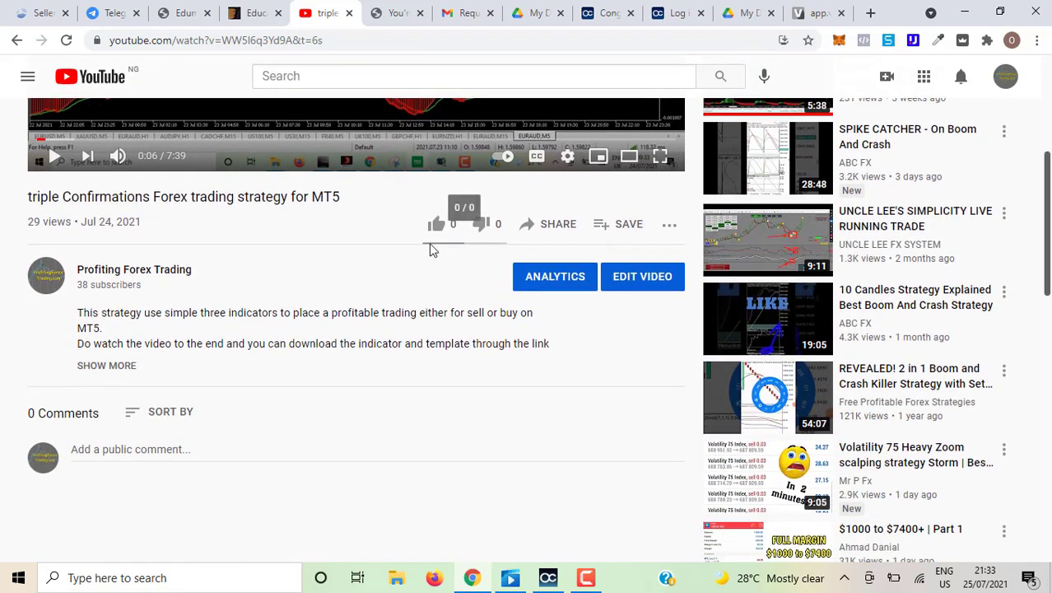
{"action": "left_click", "coordinate": [100, 367]}
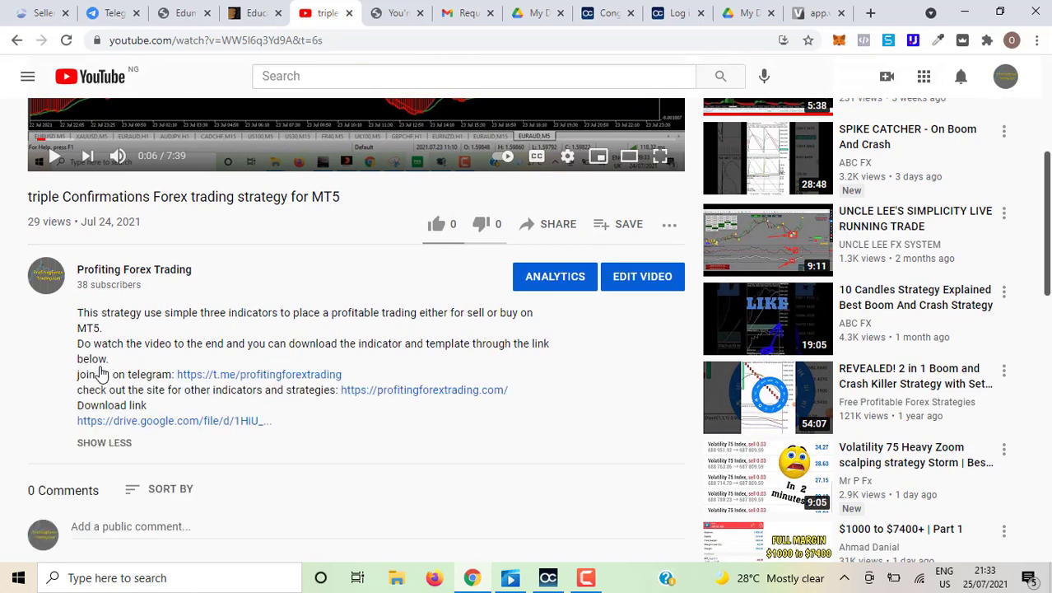
{"action": "left_click", "coordinate": [171, 422]}
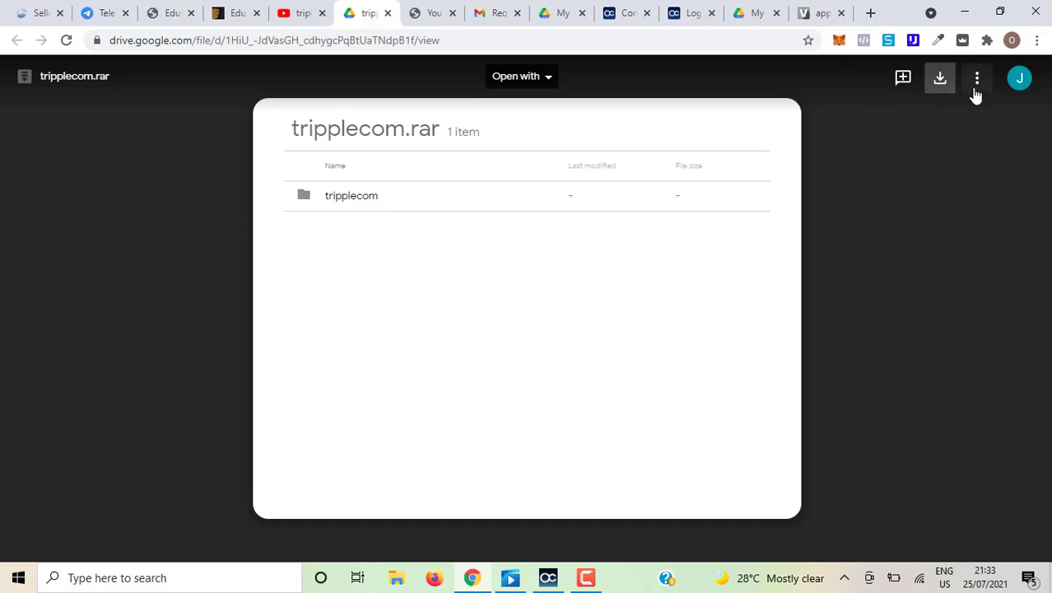
{"action": "left_click", "coordinate": [941, 83]}
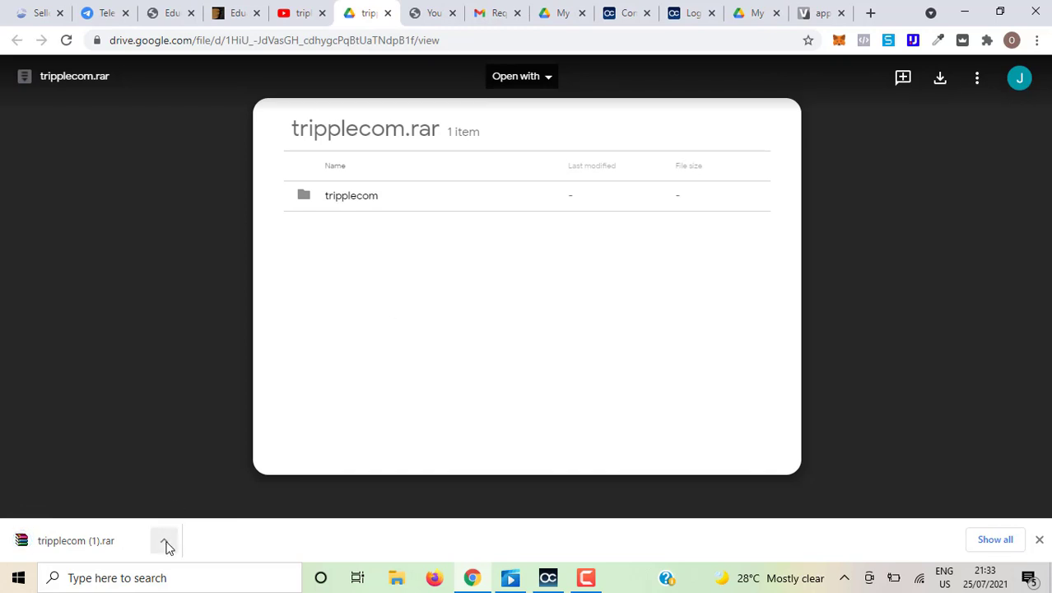
- Show the downloaded tripplecom (1).rar in the Downloads folder and cut it
{"action": "left_click", "coordinate": [163, 540]}
{"action": "left_click", "coordinate": [197, 490]}
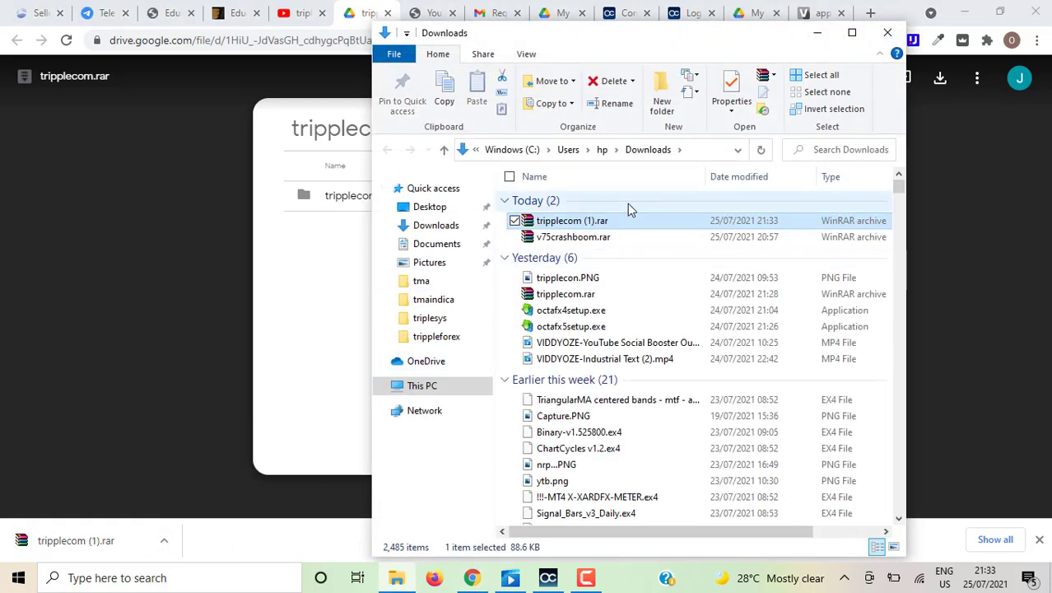
{"action": "right_click", "coordinate": [566, 227]}
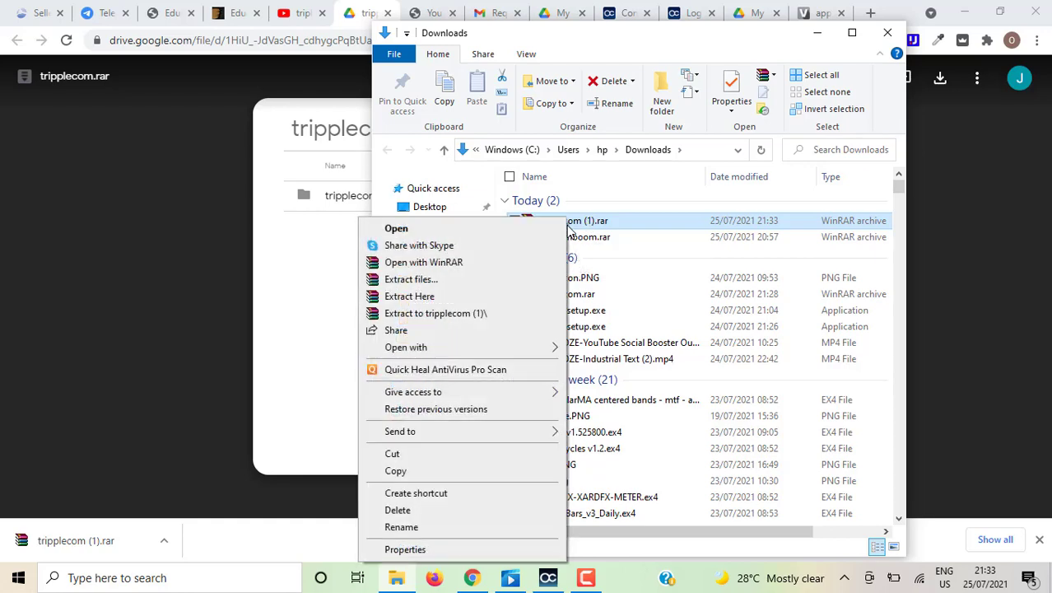
{"action": "left_click", "coordinate": [397, 453]}
- Return to the desktop, open the nnrp folder and paste the cut archive there
{"action": "left_click", "coordinate": [1048, 580]}
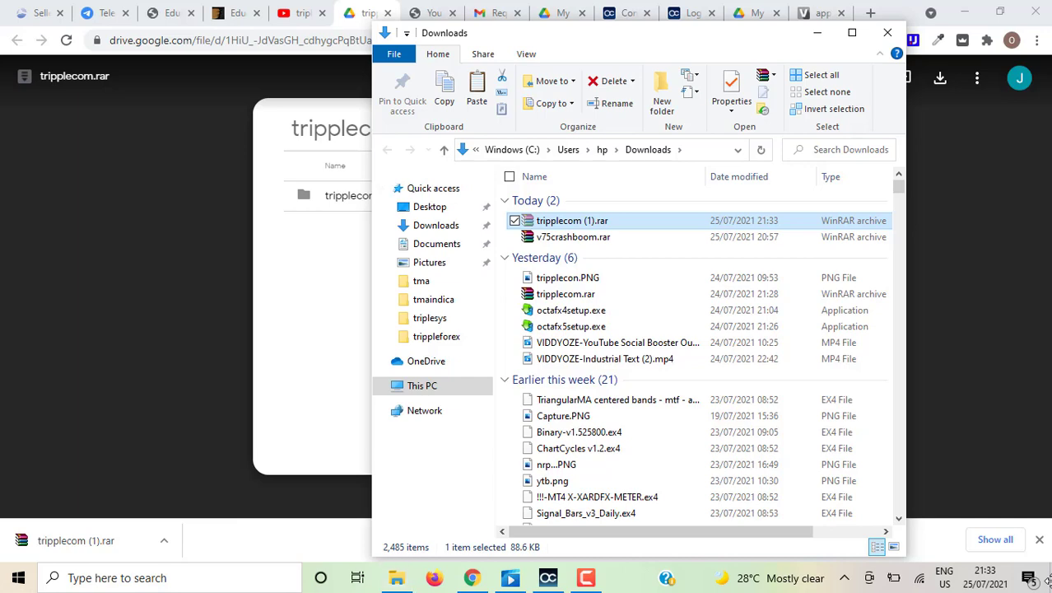
{"action": "left_click", "coordinate": [817, 33]}
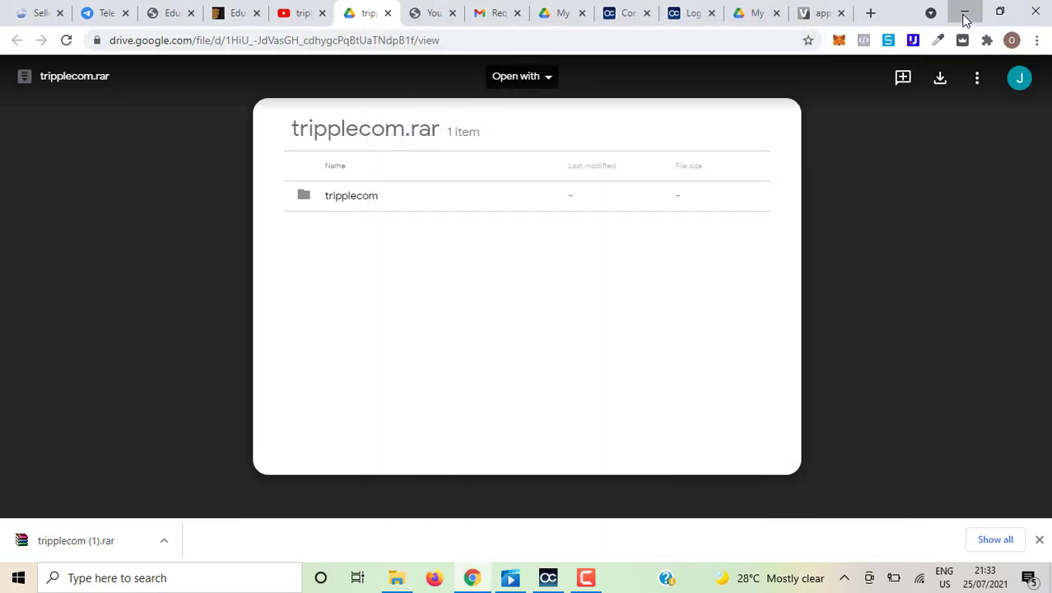
{"action": "left_click", "coordinate": [966, 18]}
{"action": "left_click", "coordinate": [1047, 585]}
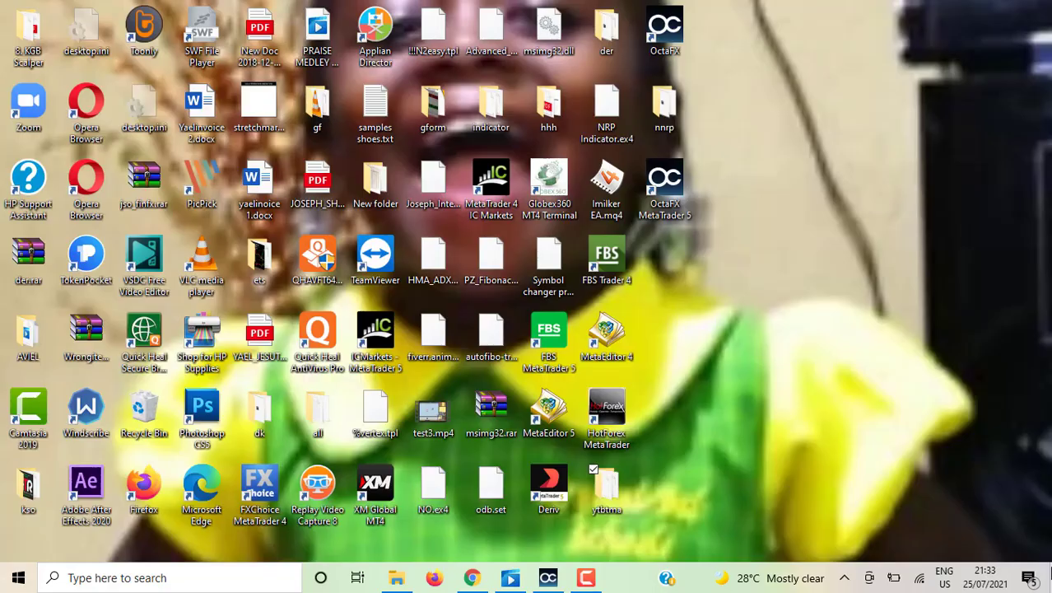
{"action": "double_click", "coordinate": [664, 105]}
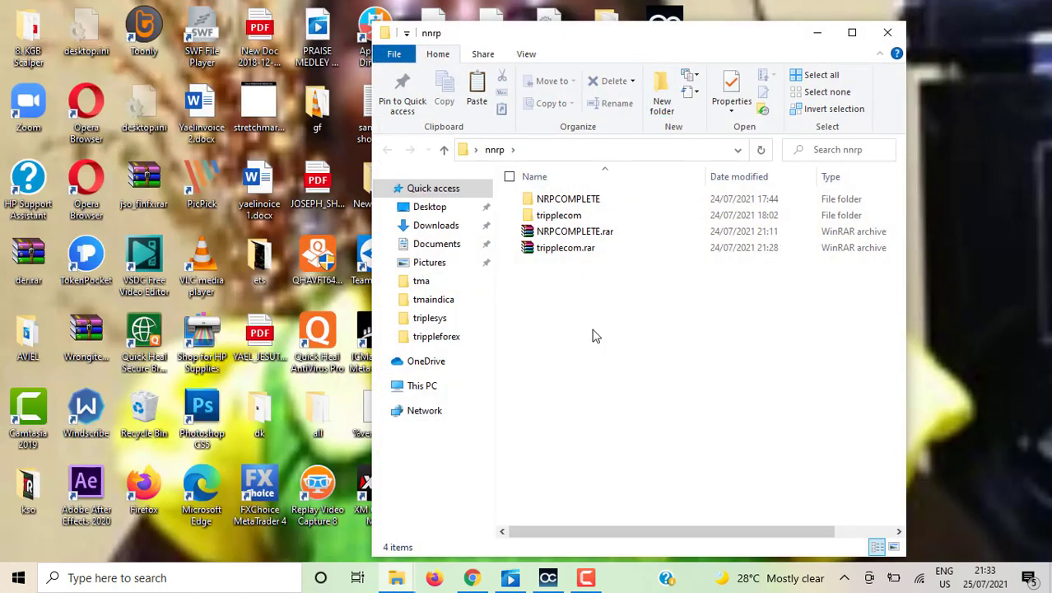
{"action": "right_click", "coordinate": [593, 330]}
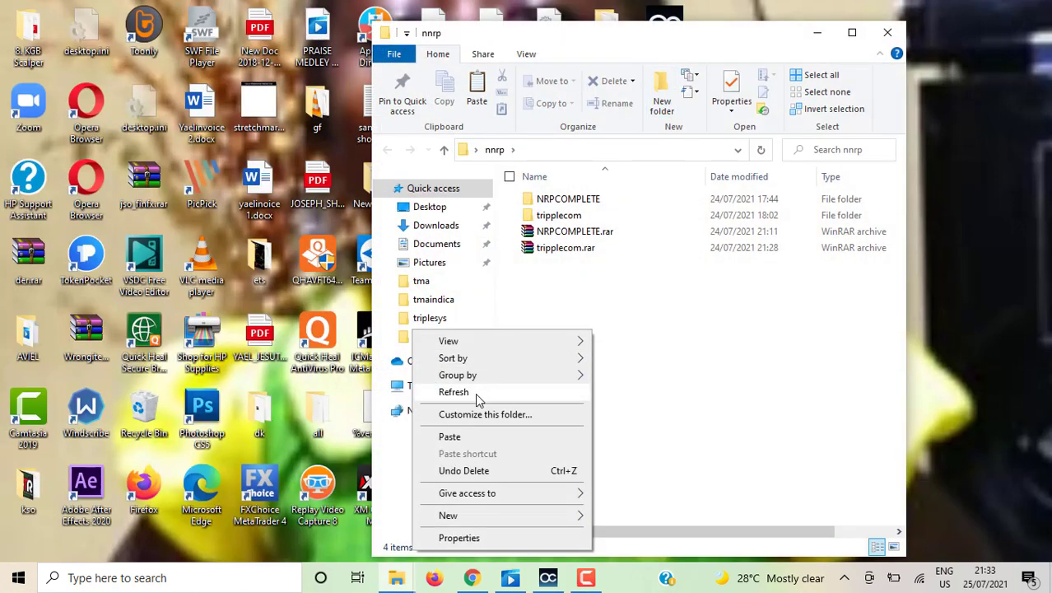
{"action": "left_click", "coordinate": [470, 437]}
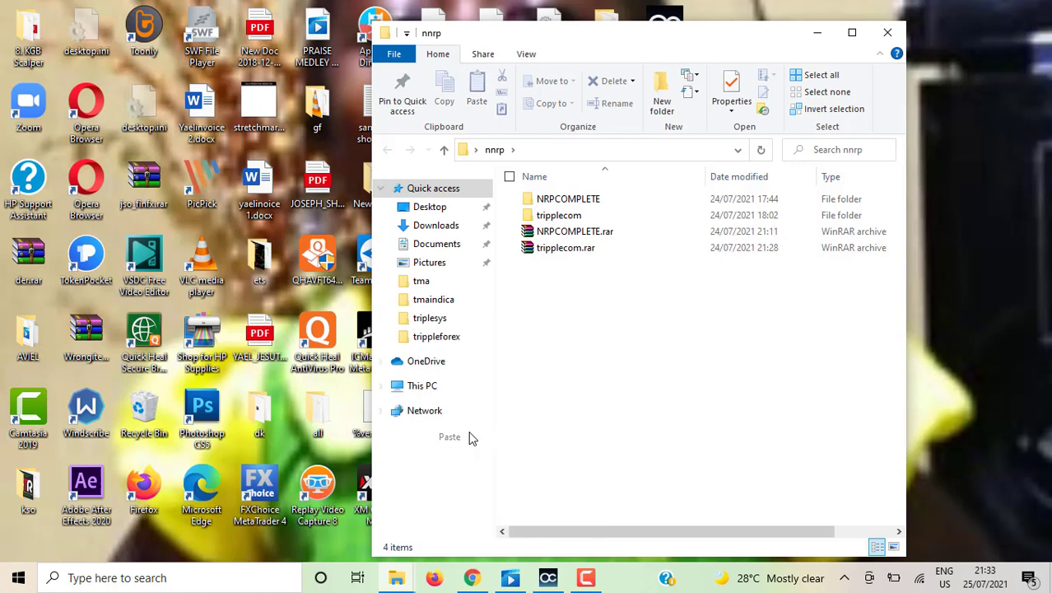
{"action": "left_click", "coordinate": [572, 342]}
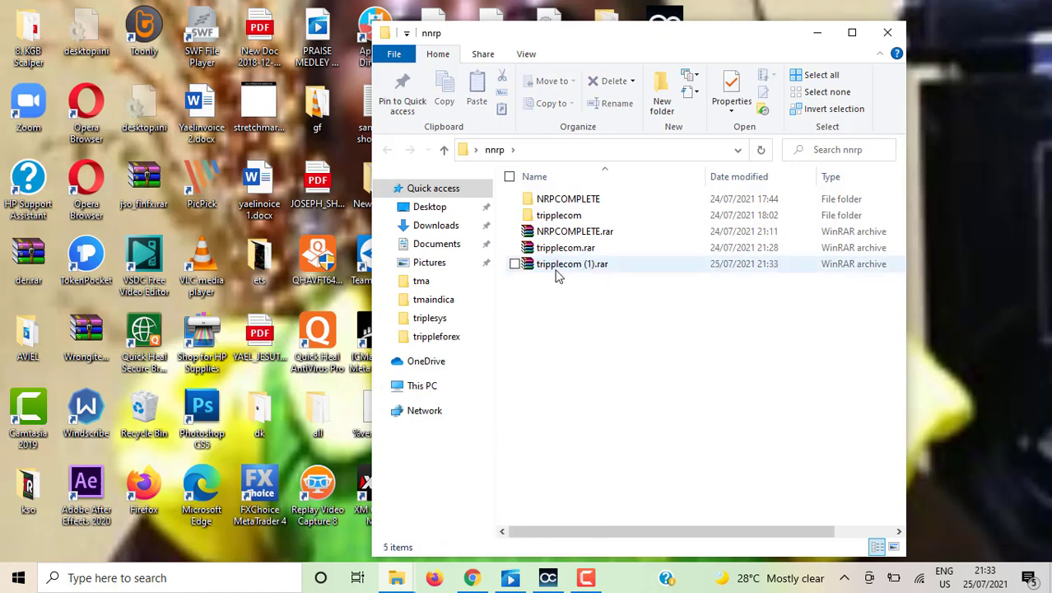
- Open the tripplecom folder and copy BIGBULL BARS.ex5, MACD TREND VOLUME.ex5 and PTL.ex5
{"action": "double_click", "coordinate": [568, 215]}
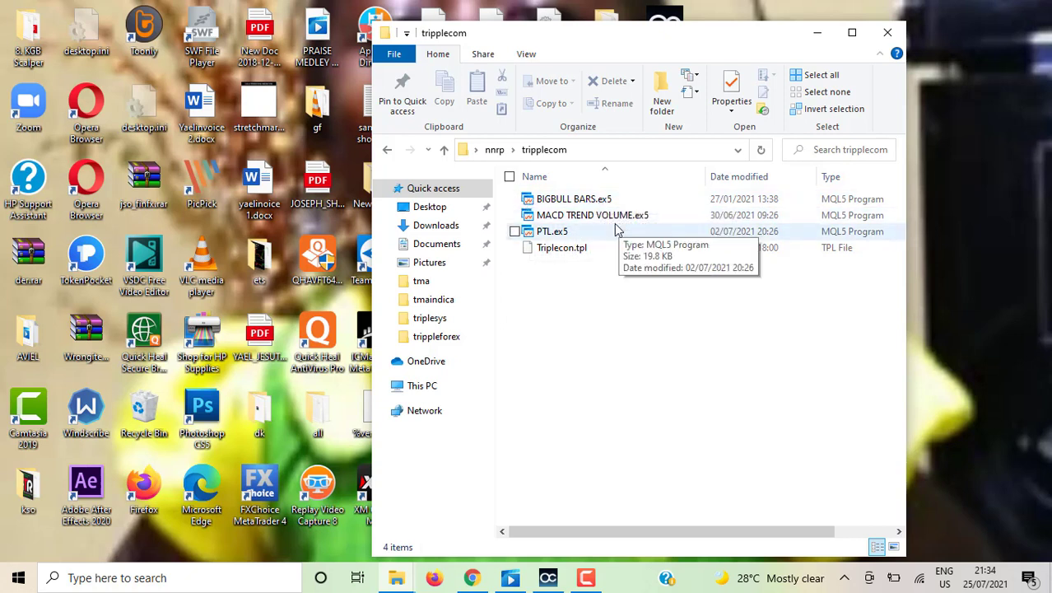
{"action": "left_click", "coordinate": [513, 200]}
{"action": "left_click", "coordinate": [515, 216]}
{"action": "left_click", "coordinate": [514, 232]}
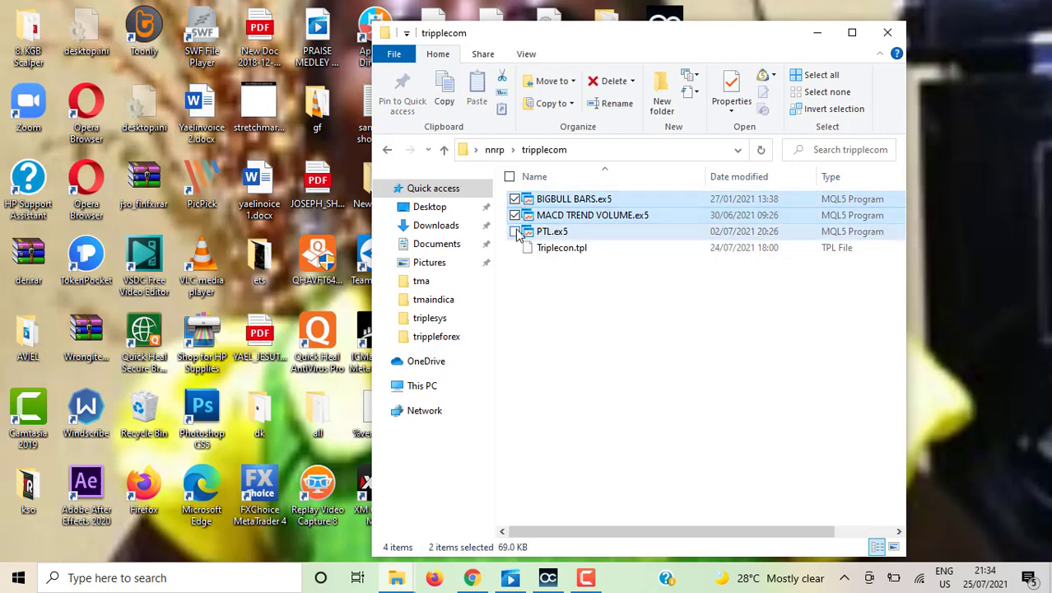
{"action": "right_click", "coordinate": [566, 217]}
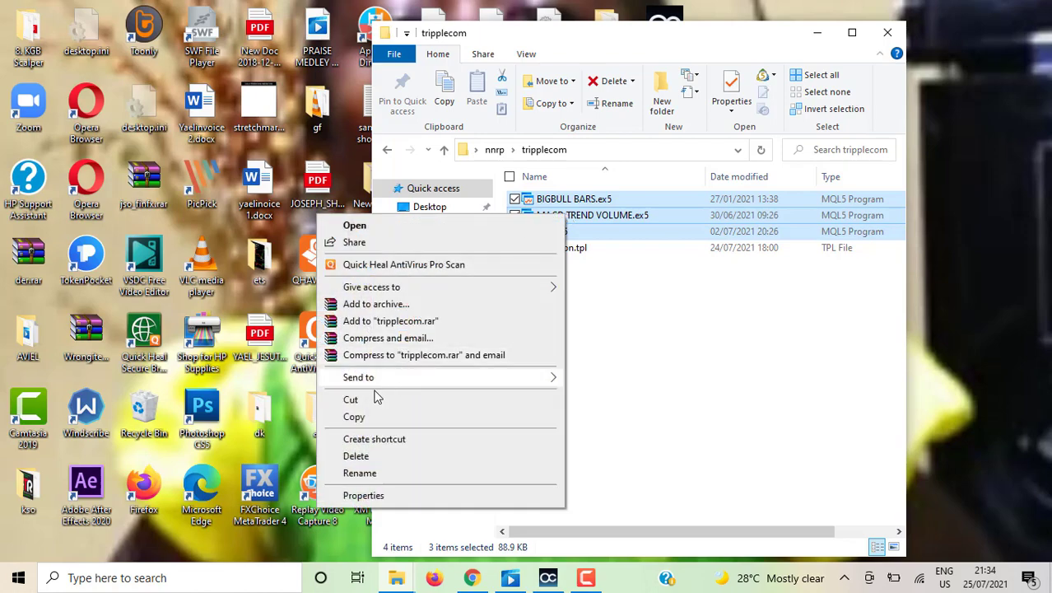
{"action": "left_click", "coordinate": [354, 417]}
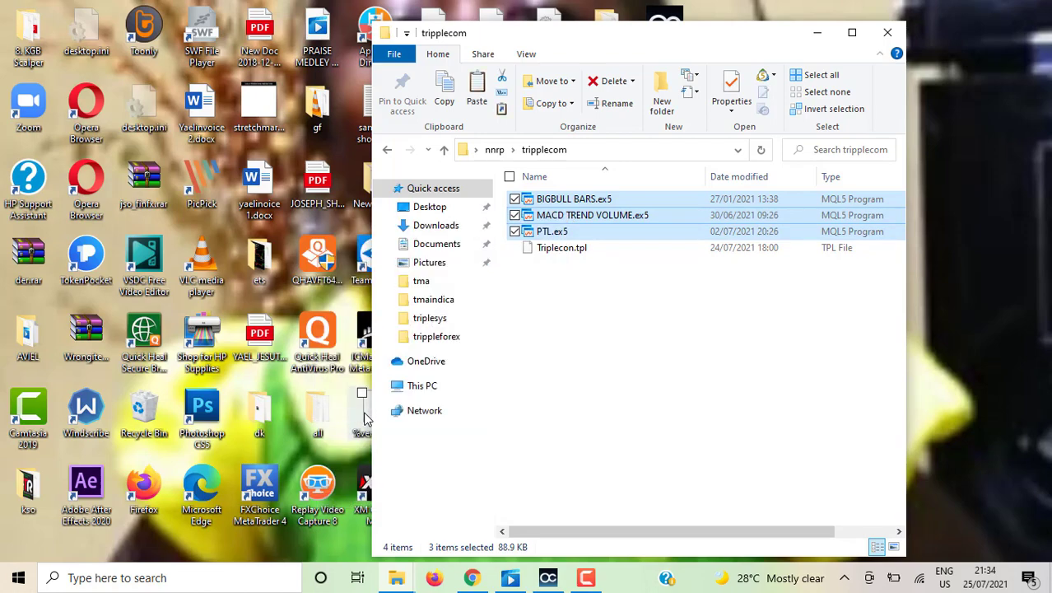
- Switch to OctaFX MetaTrader 5, open its data folder and go to the Indicators folder inside MQL5
{"action": "left_click", "coordinate": [549, 578]}
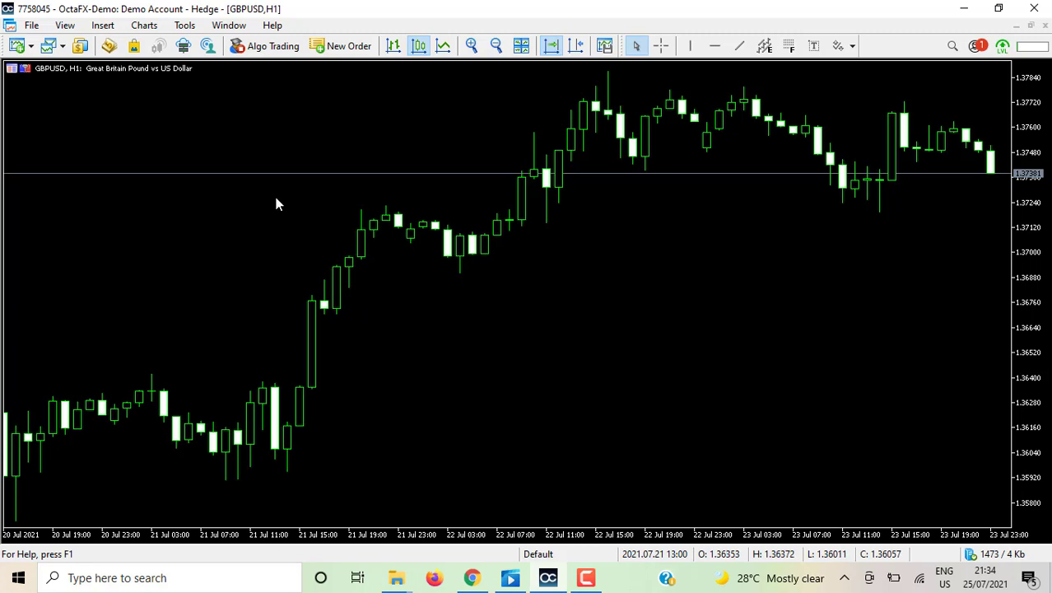
{"action": "left_click", "coordinate": [33, 27]}
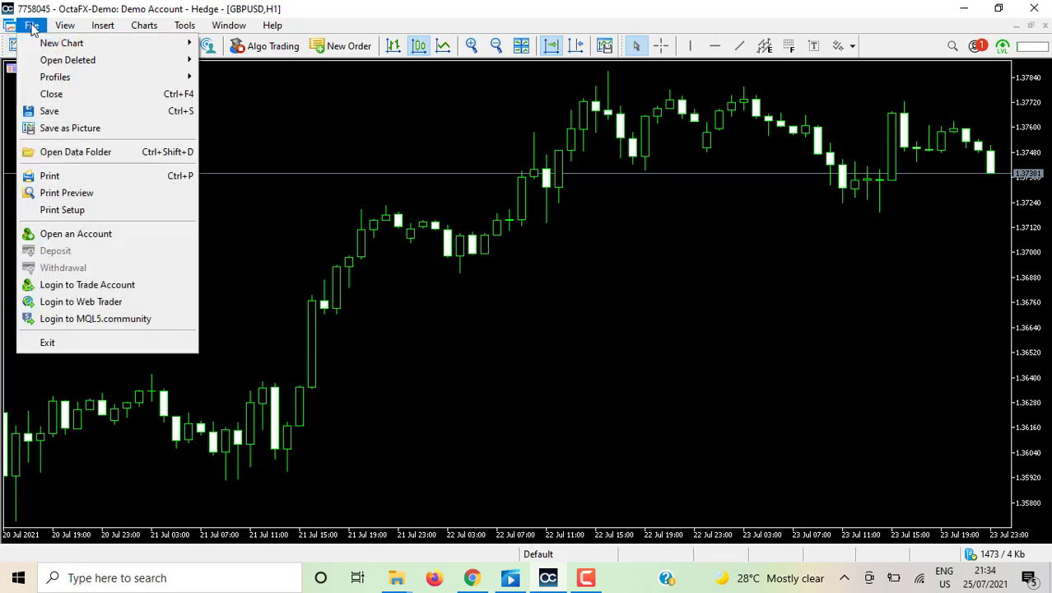
{"action": "left_click", "coordinate": [66, 156]}
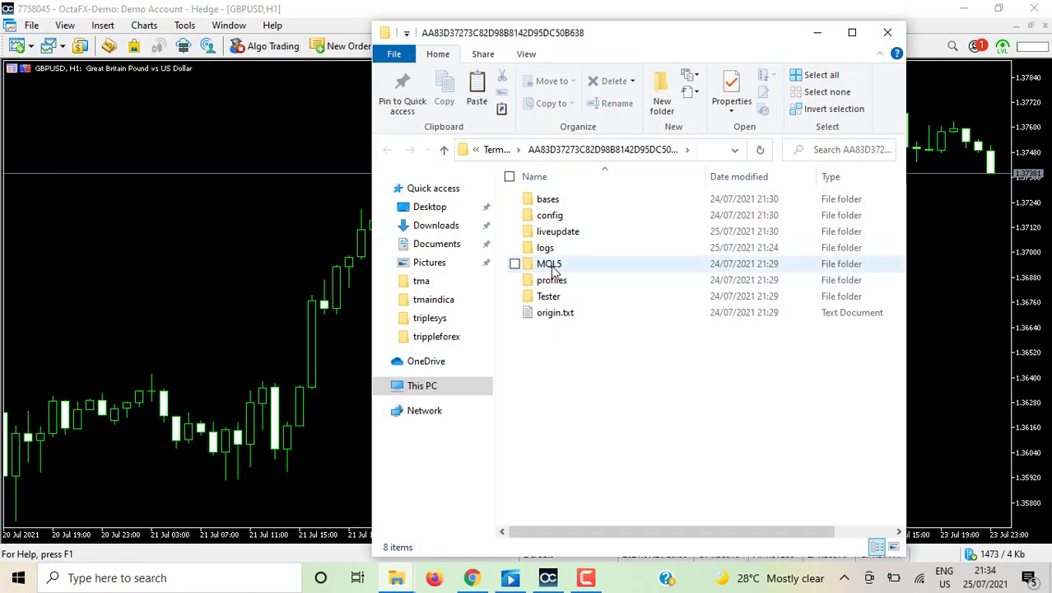
{"action": "double_click", "coordinate": [557, 270]}
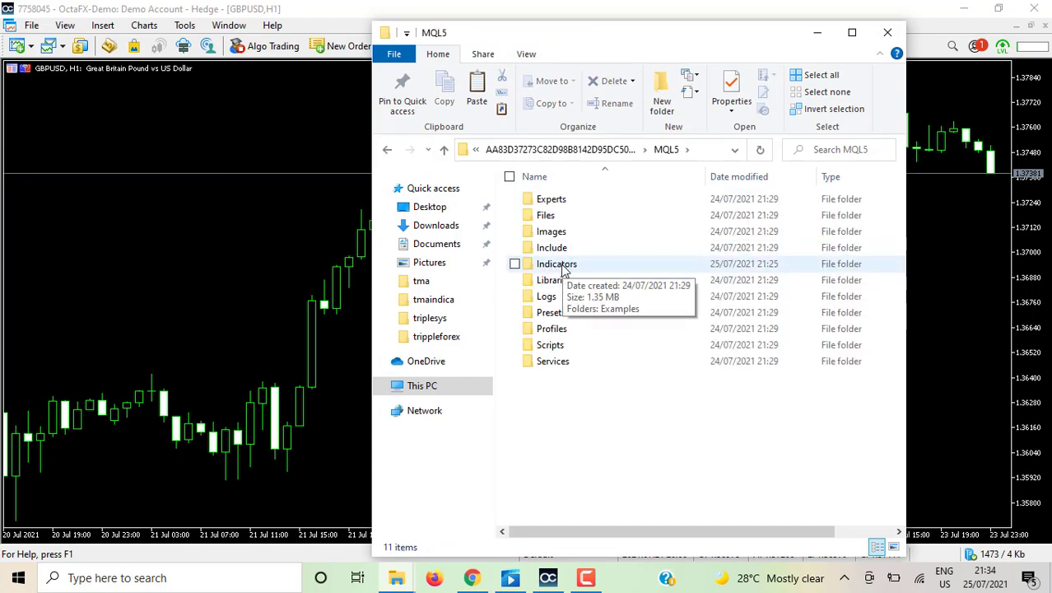
{"action": "double_click", "coordinate": [564, 270]}
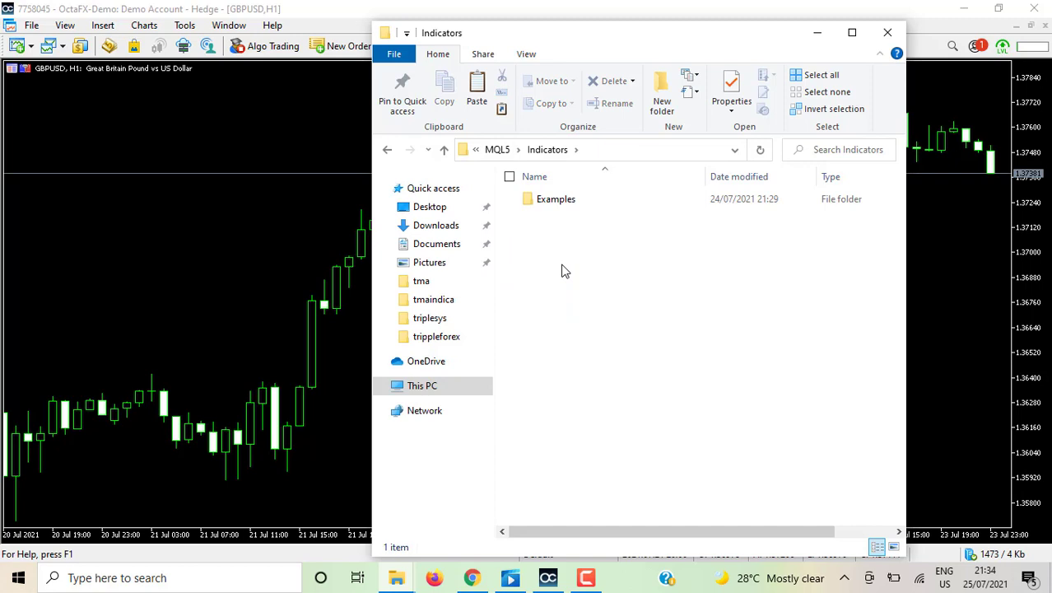
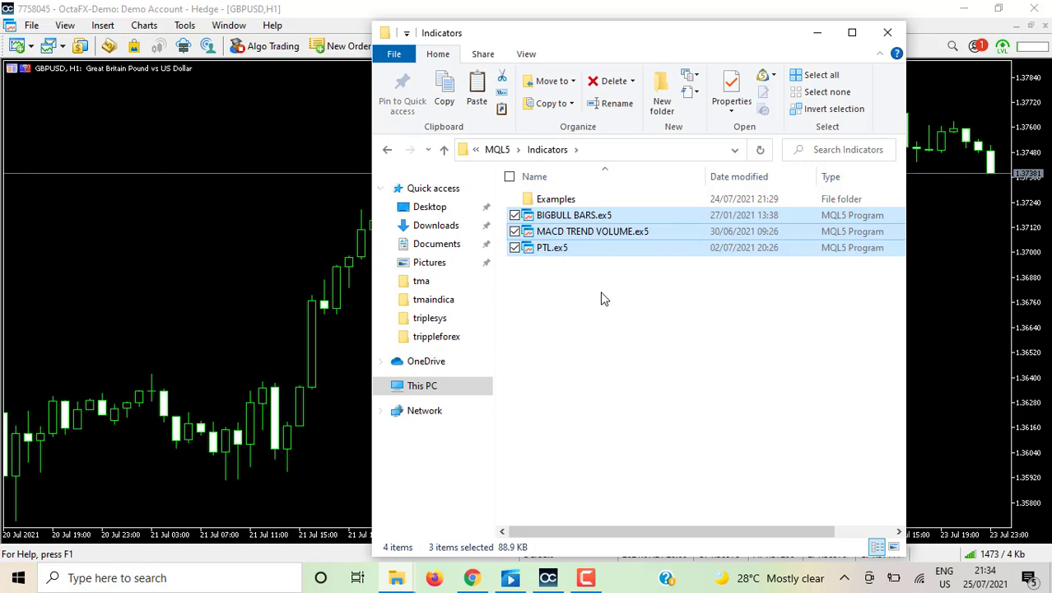
- Deselect the pasted indicator files, go back up to the terminal's data folder and close the folder window
{"action": "left_click", "coordinate": [601, 299]}
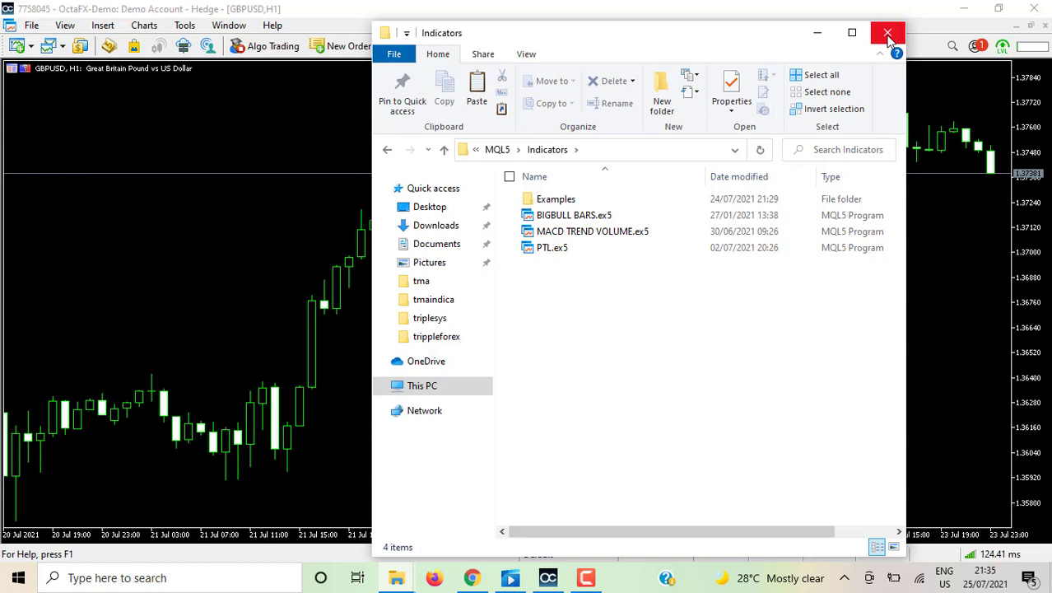
{"action": "left_click", "coordinate": [443, 151]}
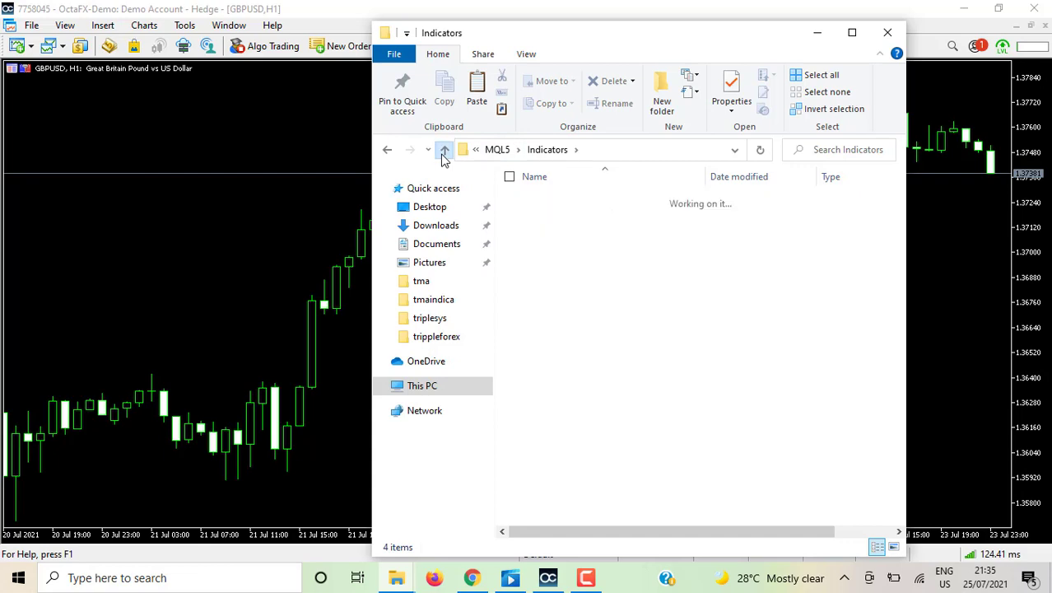
{"action": "left_click", "coordinate": [443, 151]}
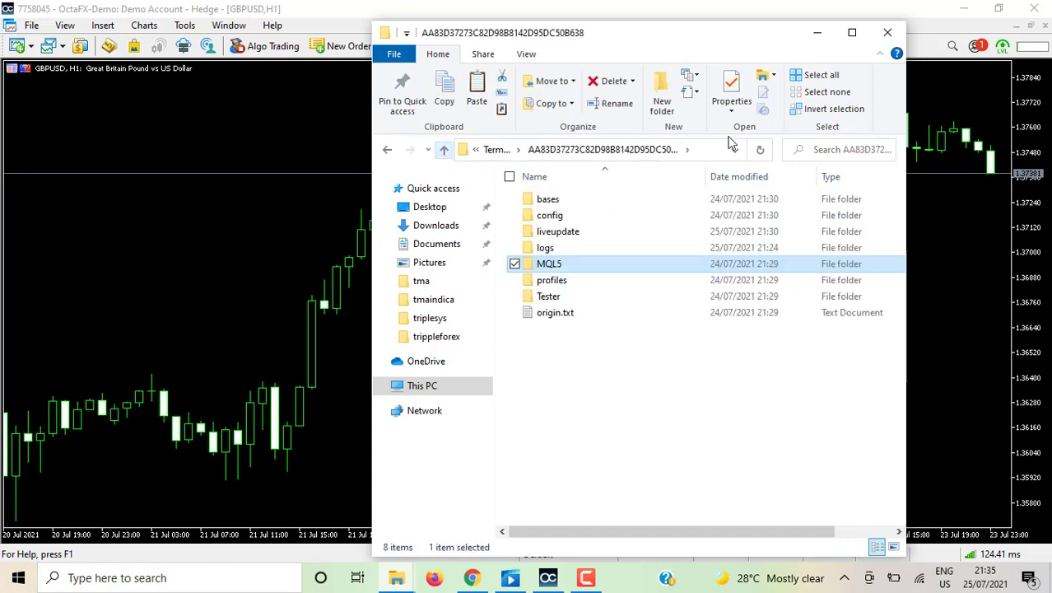
{"action": "left_click", "coordinate": [887, 33]}
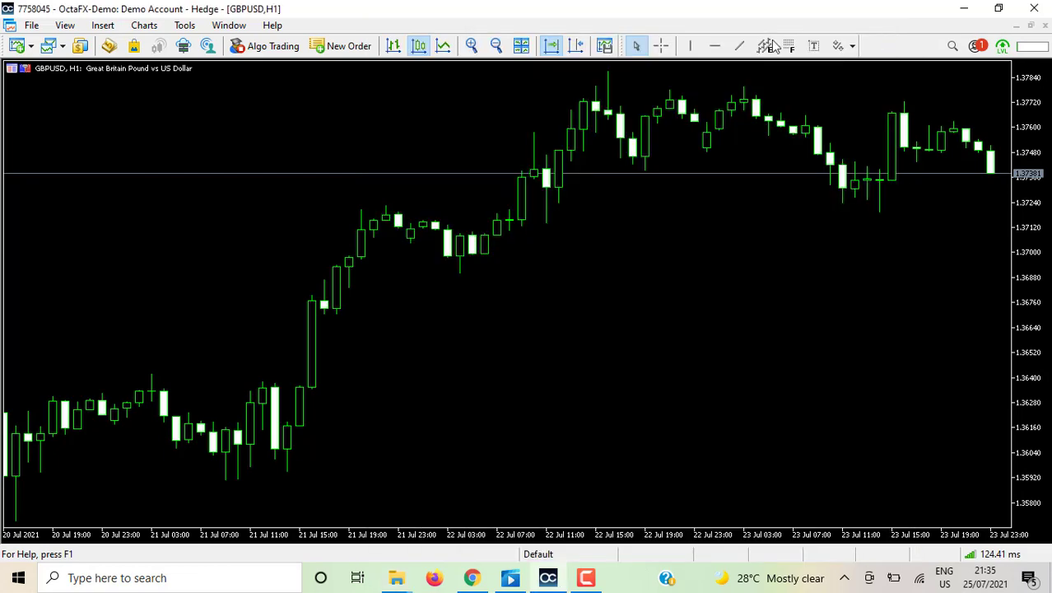
- Open the MetaTrader data folder again and go to the Templates folder inside MQL5 > Profiles
{"action": "left_click", "coordinate": [32, 25]}
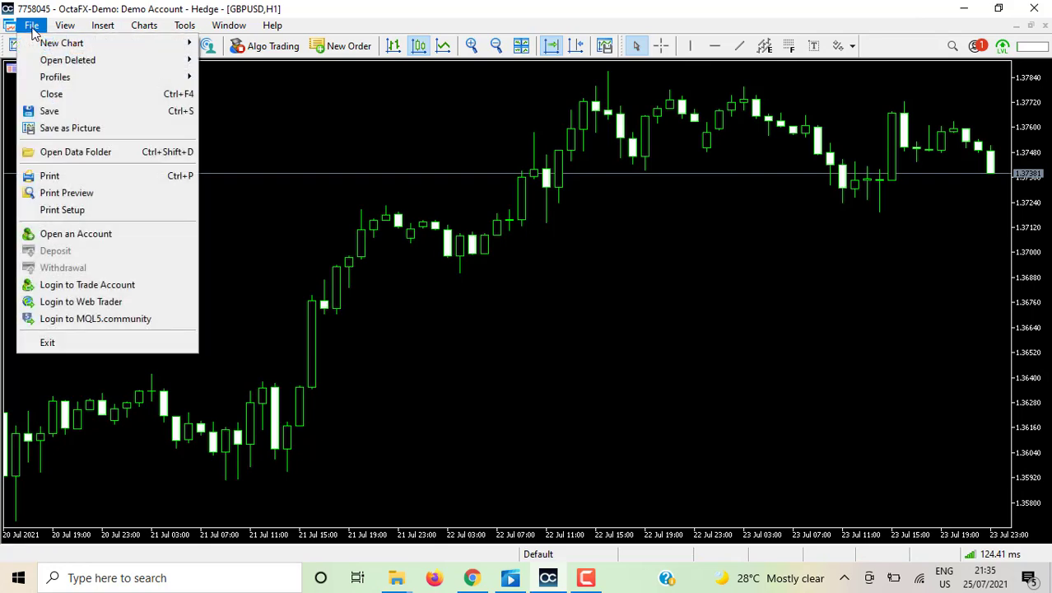
{"action": "left_click", "coordinate": [85, 154]}
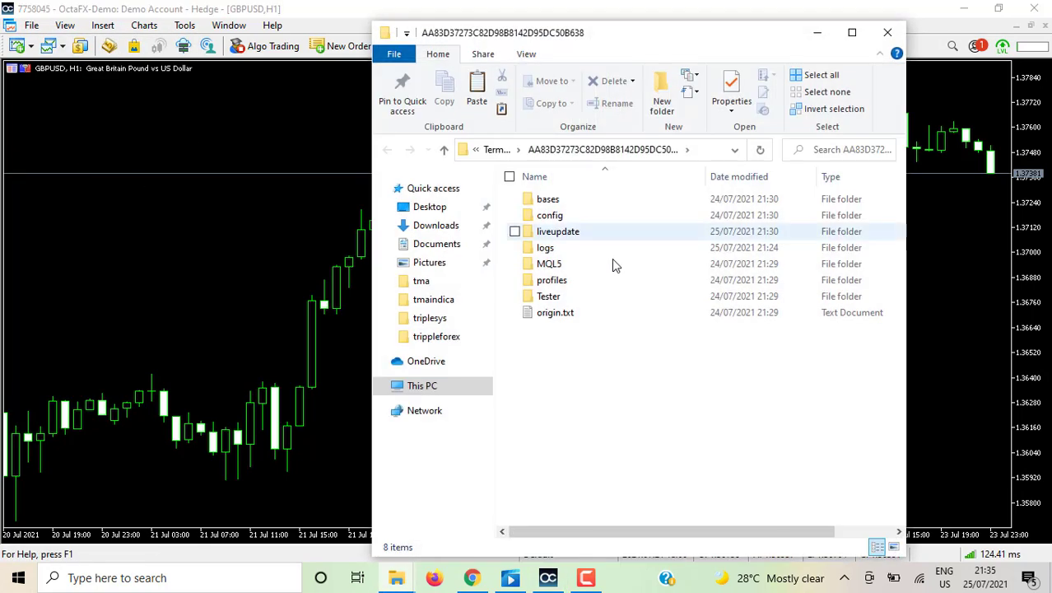
{"action": "left_click", "coordinate": [563, 266]}
{"action": "double_click", "coordinate": [563, 266]}
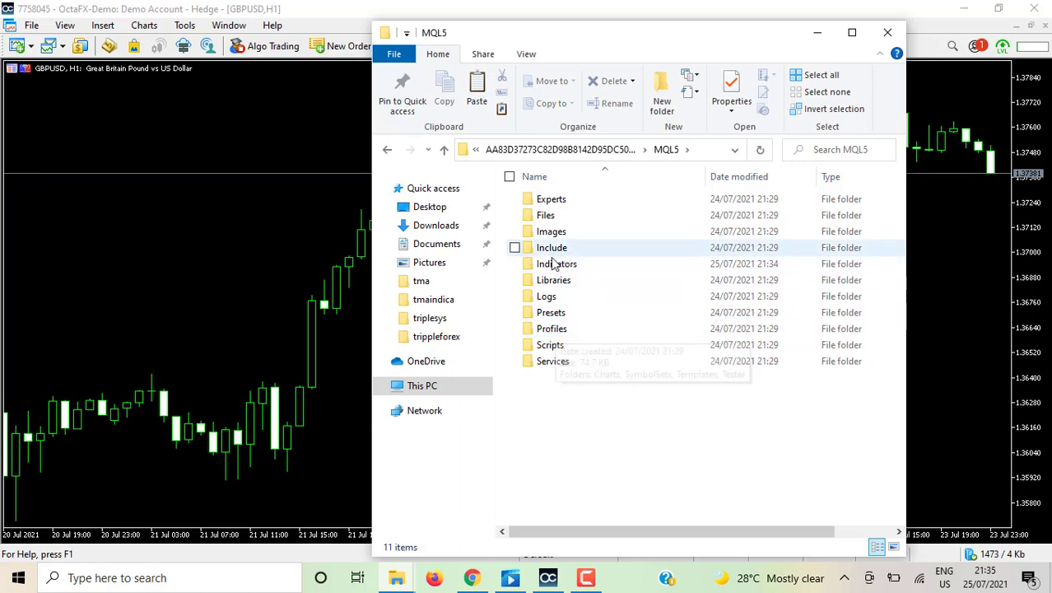
{"action": "mouse_move", "coordinate": [577, 273]}
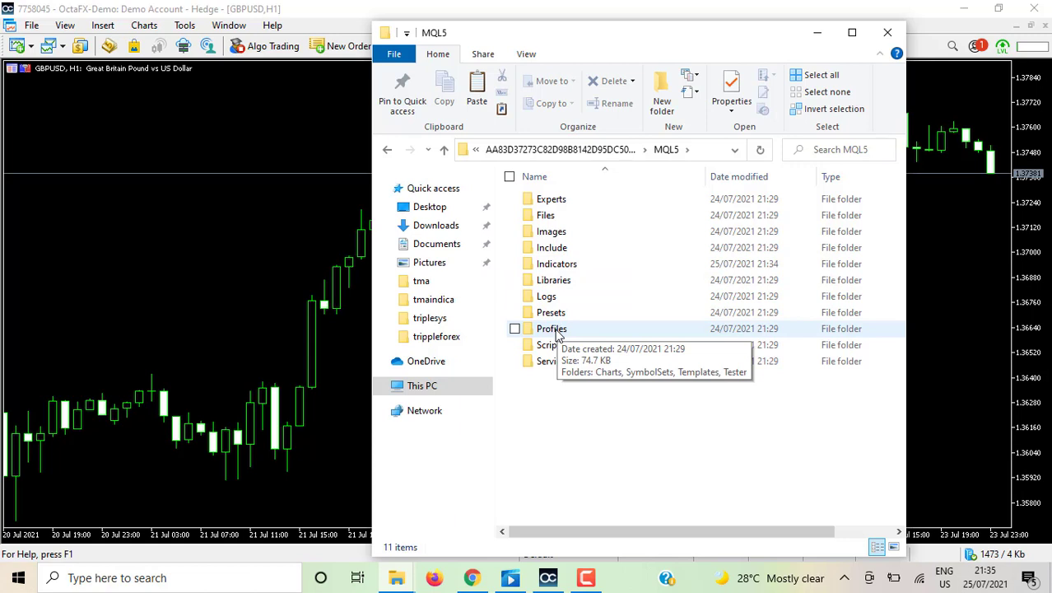
{"action": "double_click", "coordinate": [552, 329]}
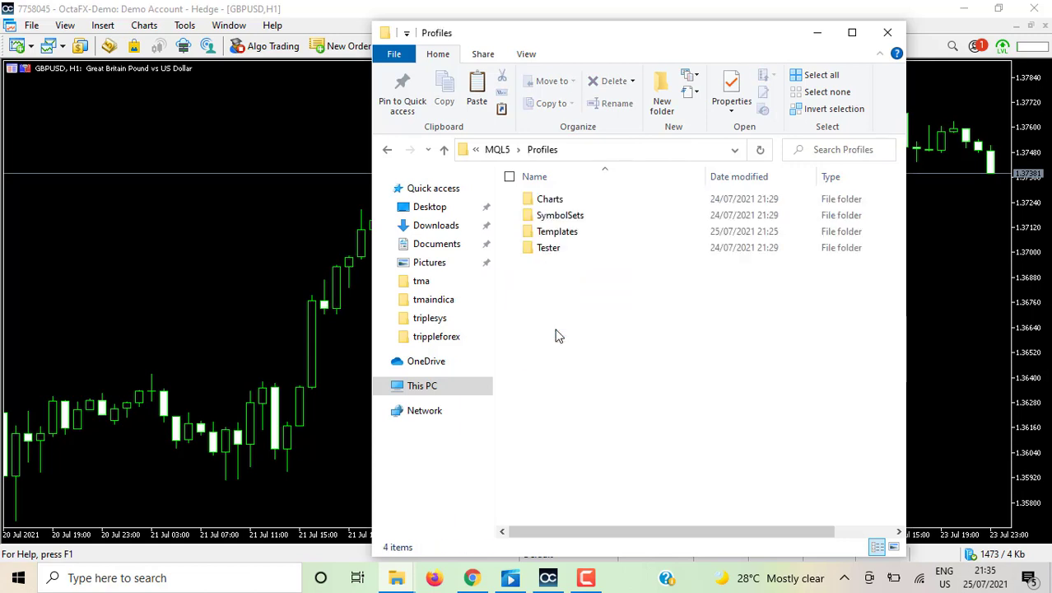
{"action": "double_click", "coordinate": [550, 239]}
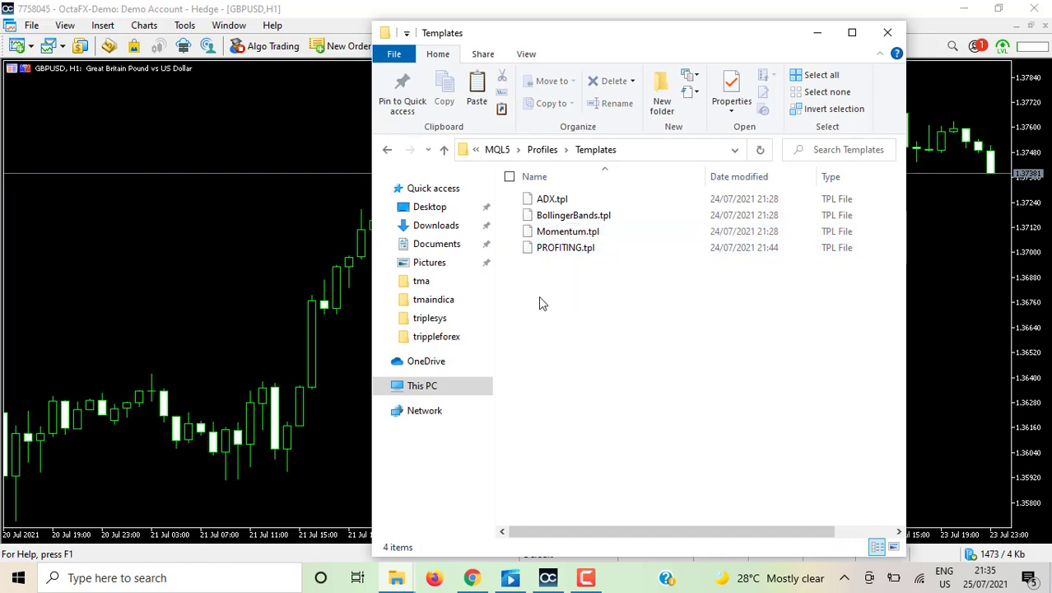
- Switch to the open tripplecom folder and copy the template file Triplecon.tpl
{"action": "left_click", "coordinate": [398, 578]}
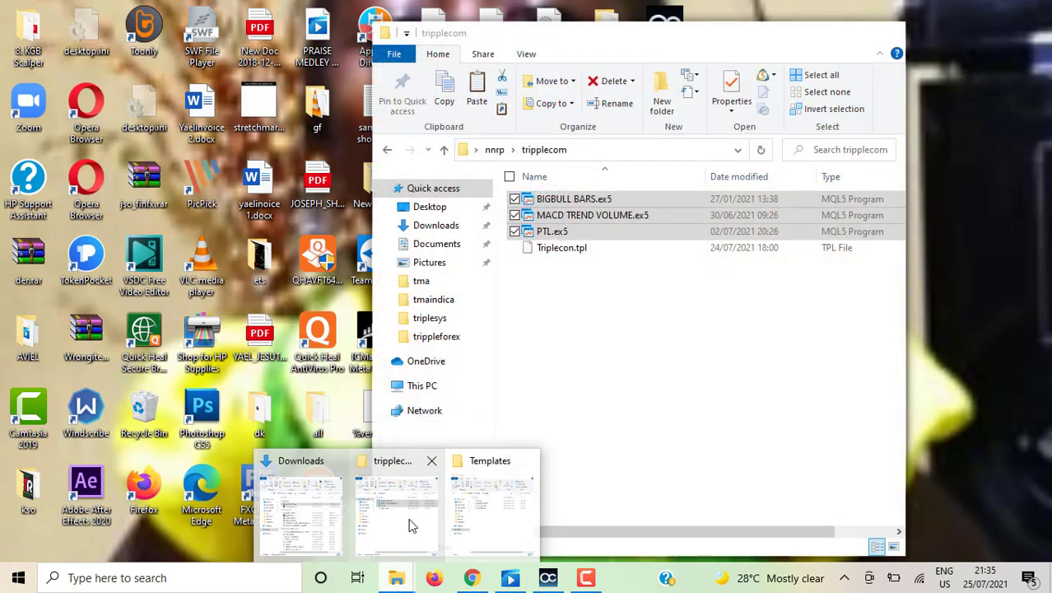
{"action": "left_click", "coordinate": [416, 519]}
{"action": "left_click", "coordinate": [558, 360]}
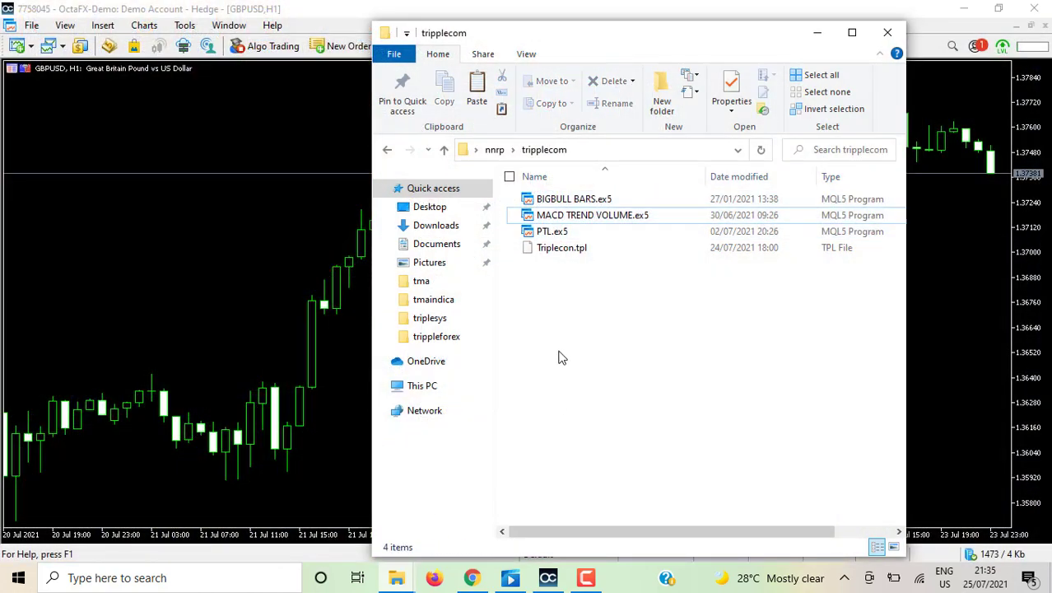
{"action": "left_click", "coordinate": [514, 248]}
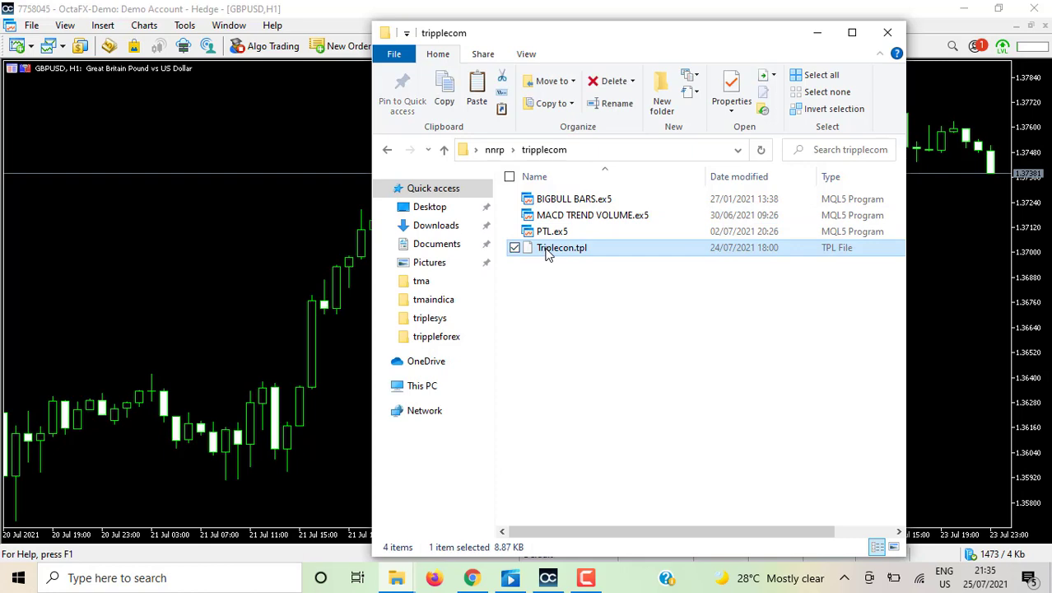
{"action": "right_click", "coordinate": [549, 252]}
{"action": "left_click", "coordinate": [371, 470]}
- Paste Triplecon.tpl into the Templates folder and close the Templates and tripplecom folder windows
{"action": "left_click", "coordinate": [399, 579]}
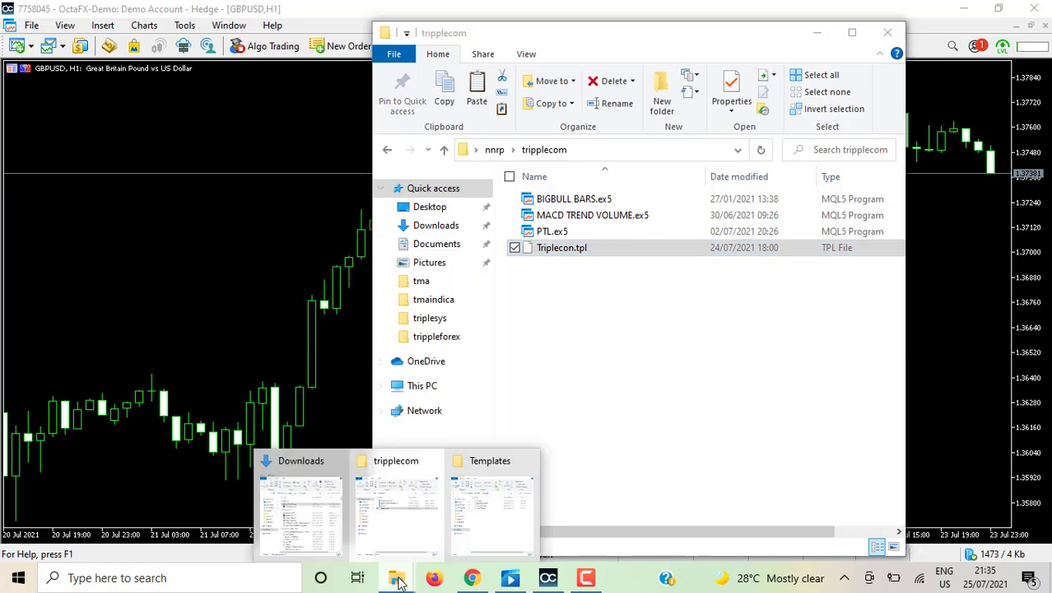
{"action": "left_click", "coordinate": [490, 519]}
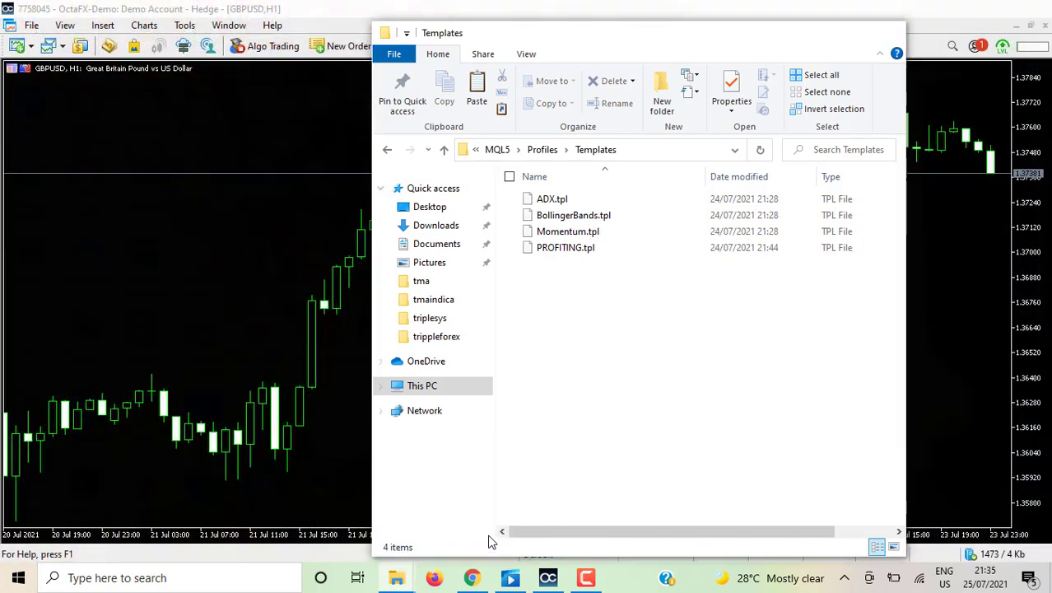
{"action": "right_click", "coordinate": [610, 317]}
{"action": "left_click", "coordinate": [492, 430]}
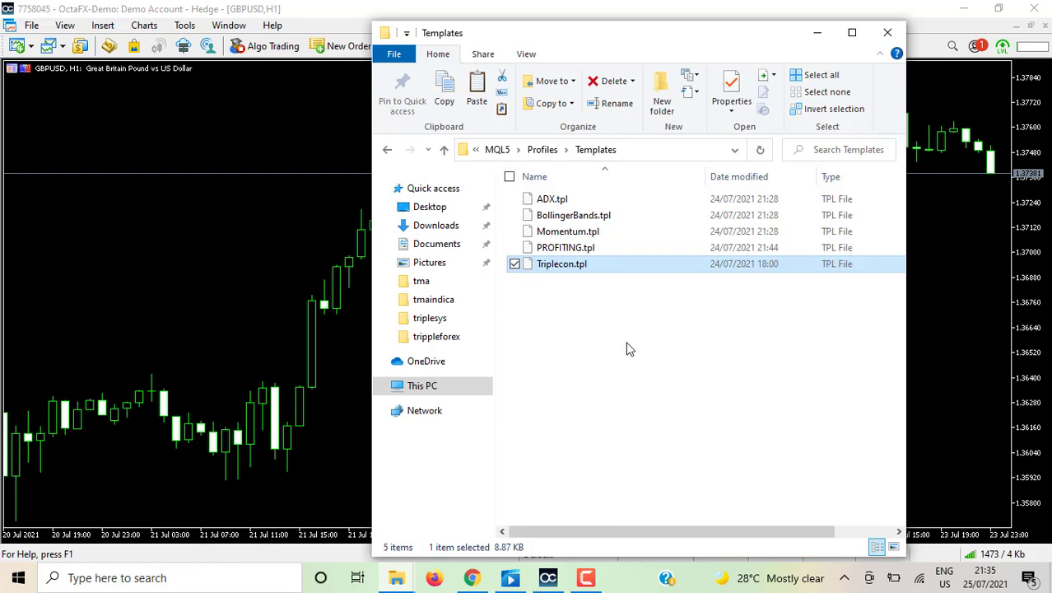
{"action": "left_click", "coordinate": [387, 150]}
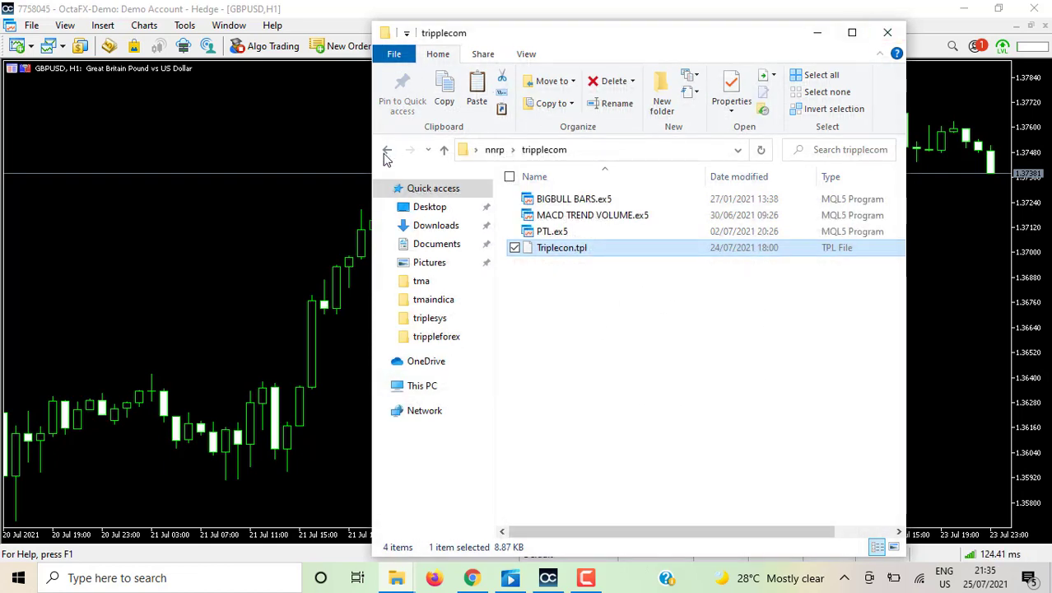
{"action": "left_click", "coordinate": [891, 34]}
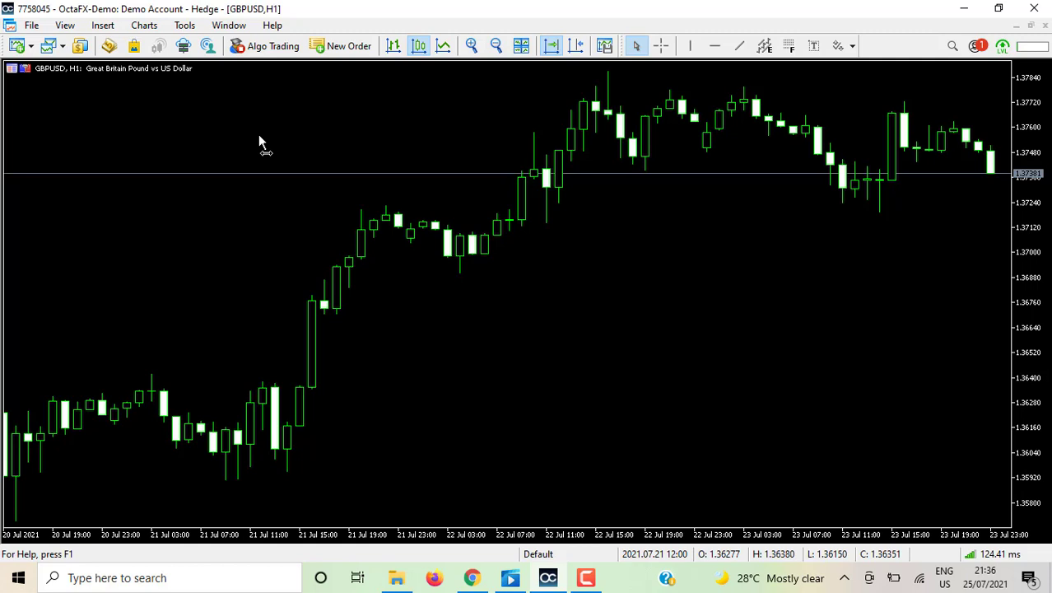
- Show the Navigator in MetaTrader and refresh its list of indicators
{"action": "key", "text": "ctrl+n"}
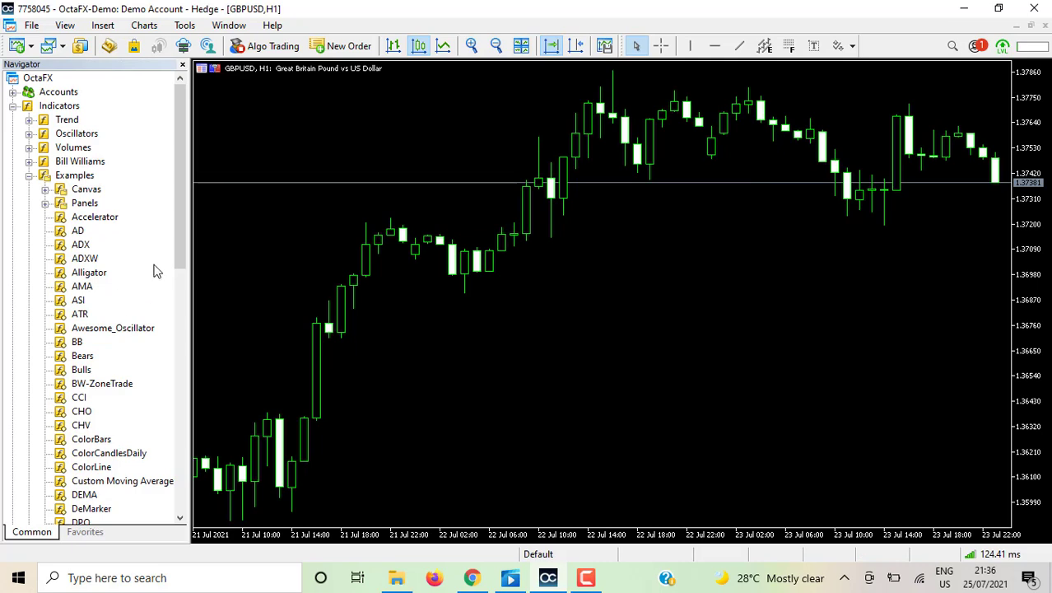
{"action": "mouse_move", "coordinate": [182, 247]}
{"action": "left_mouse_down"}
{"action": "mouse_move", "coordinate": [182, 406]}
{"action": "mouse_move", "coordinate": [173, 231]}
{"action": "left_mouse_up"}
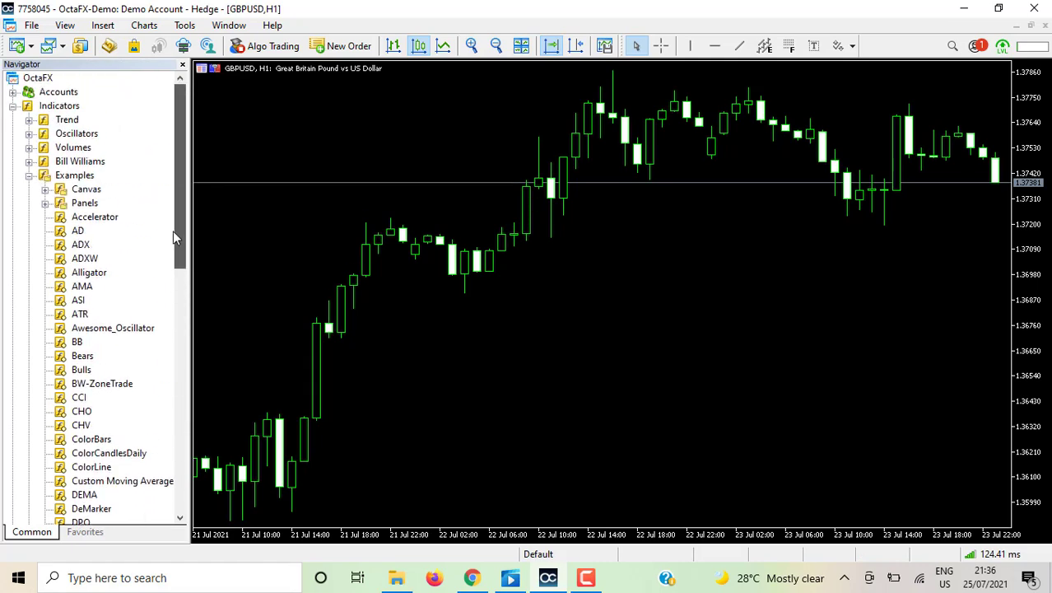
{"action": "left_click", "coordinate": [81, 247]}
{"action": "right_click", "coordinate": [82, 257]}
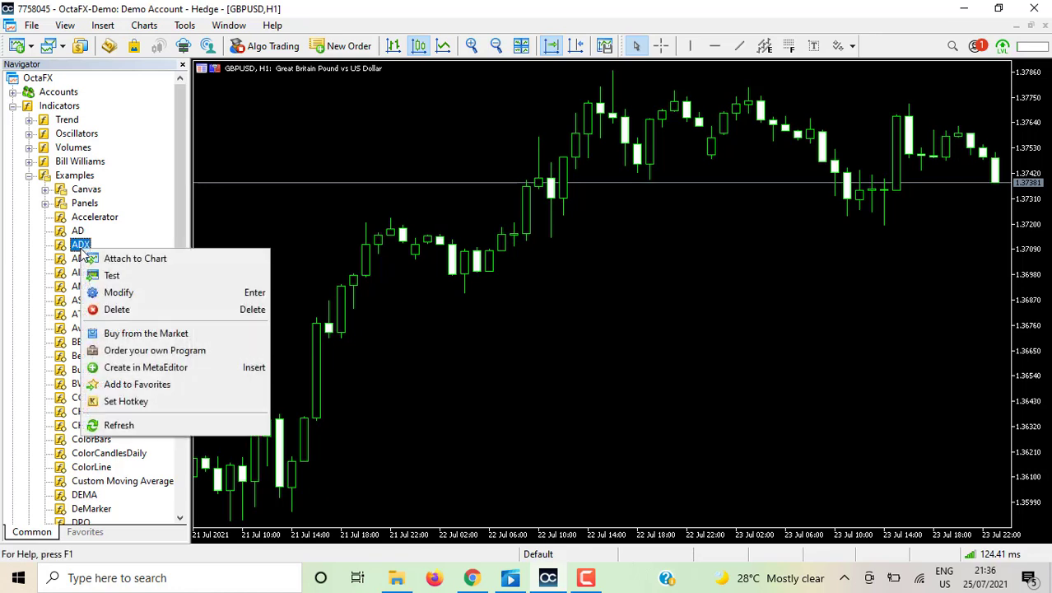
{"action": "left_click", "coordinate": [118, 426]}
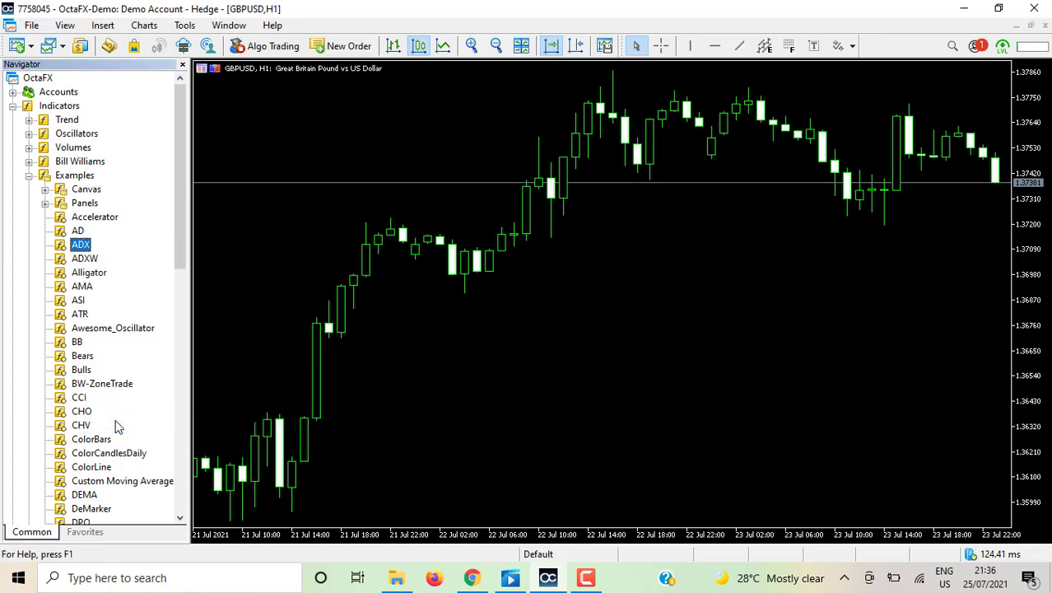
- Collapse the Examples group under Indicators to reach the custom indicators
{"action": "mouse_move", "coordinate": [175, 260]}
{"action": "left_mouse_down"}
{"action": "mouse_move", "coordinate": [171, 453]}
{"action": "mouse_move", "coordinate": [178, 267]}
{"action": "left_mouse_up"}
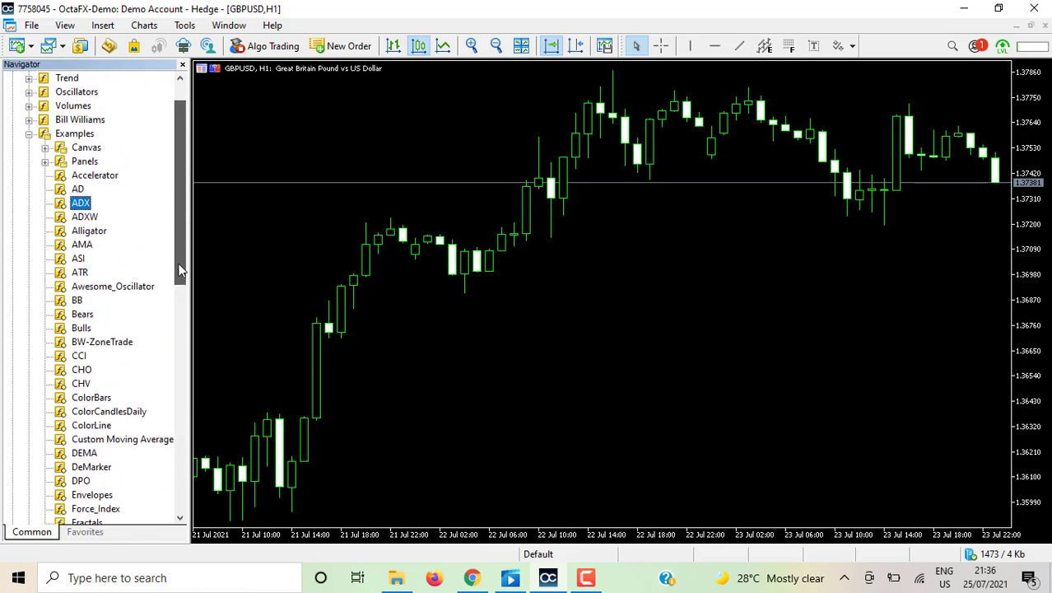
{"action": "left_click", "coordinate": [46, 162]}
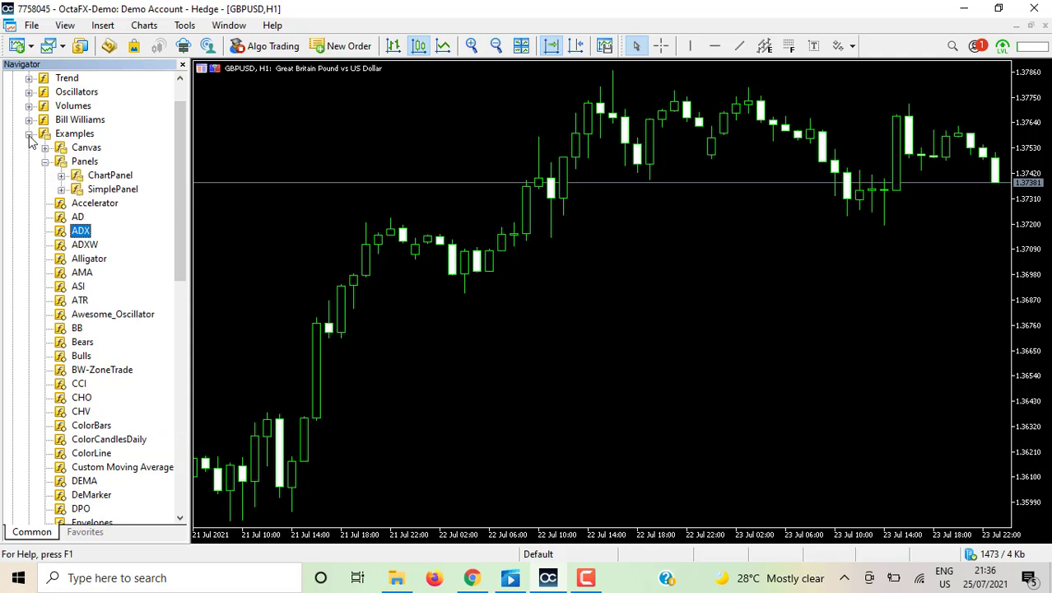
{"action": "left_click", "coordinate": [29, 135]}
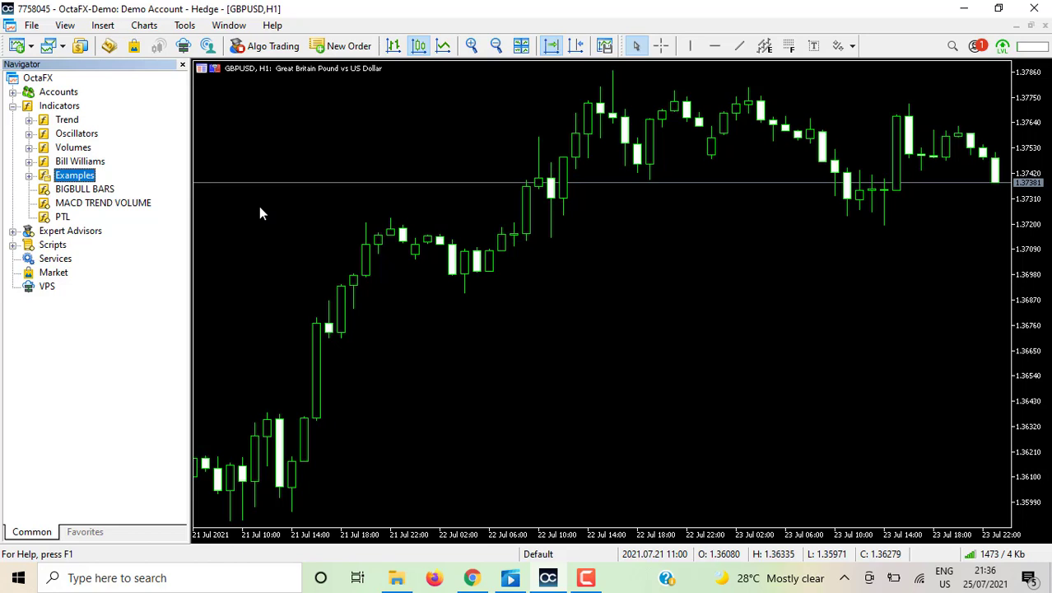
- Attach BIGBULL BARS to the GBPUSD H1 chart with its default settings, after reviewing its inputs, colors and levels
{"action": "double_click", "coordinate": [85, 190]}
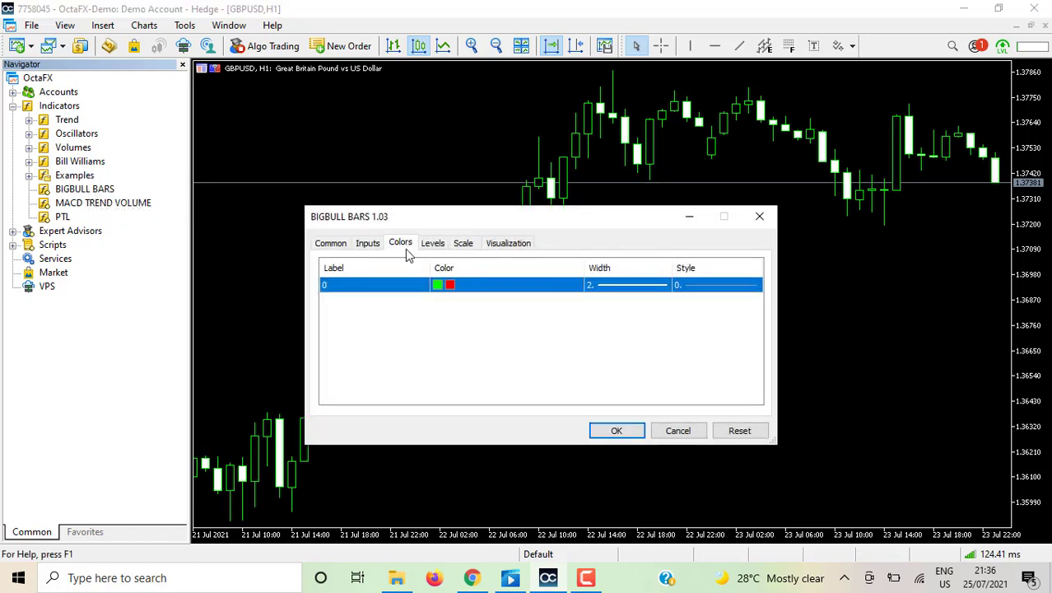
{"action": "left_click", "coordinate": [367, 244]}
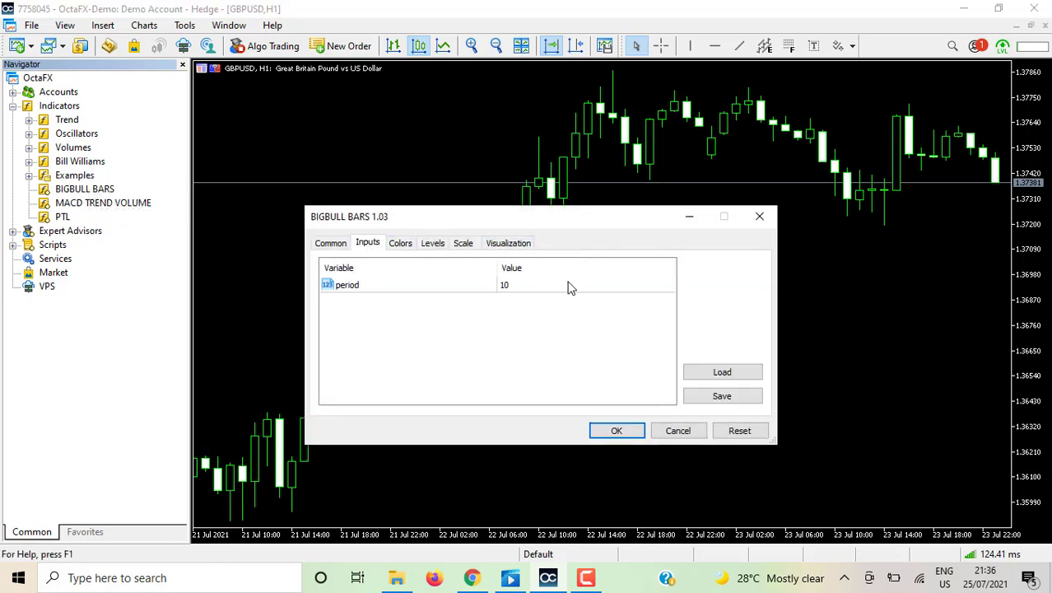
{"action": "double_click", "coordinate": [513, 285]}
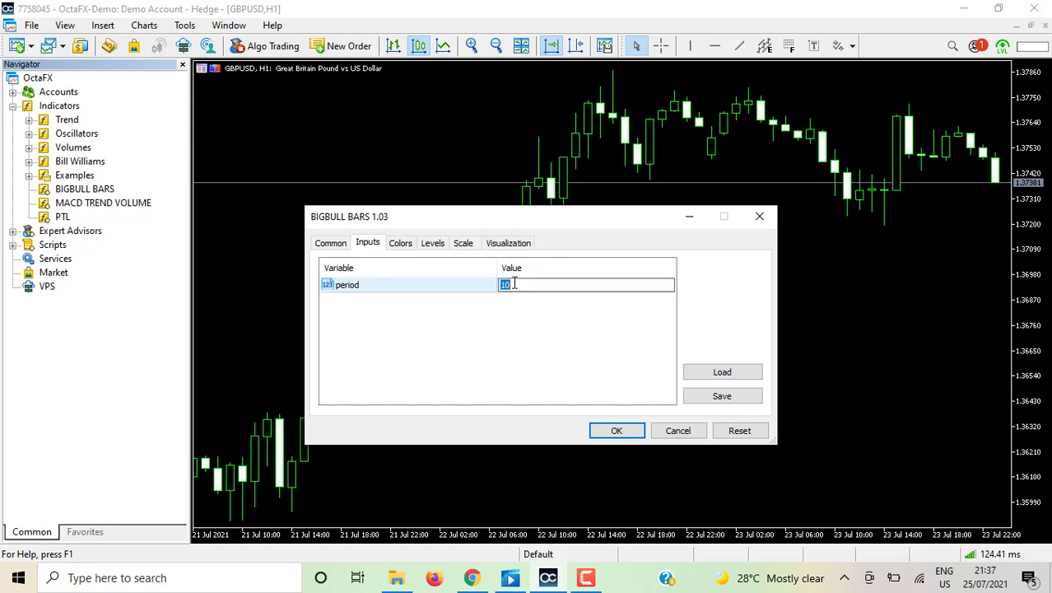
{"action": "left_click", "coordinate": [400, 246]}
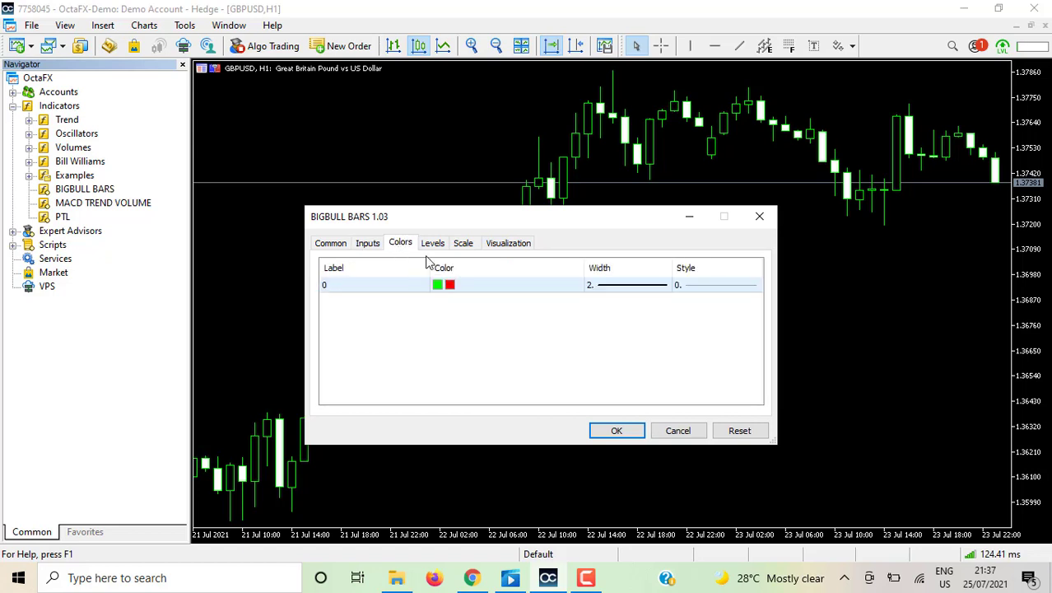
{"action": "left_click", "coordinate": [452, 288]}
{"action": "left_click", "coordinate": [453, 288]}
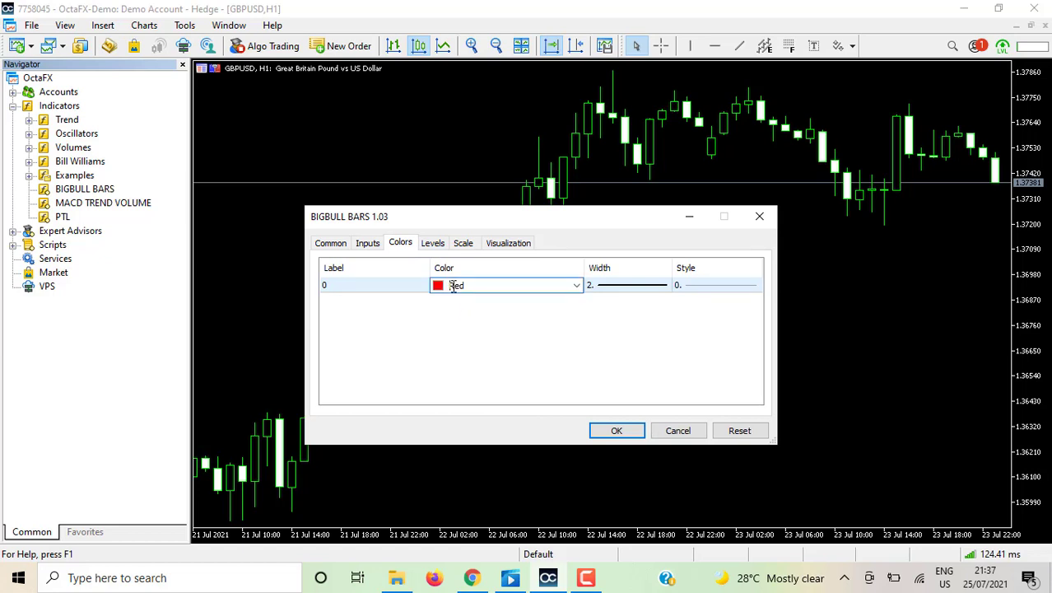
{"action": "left_click", "coordinate": [578, 290]}
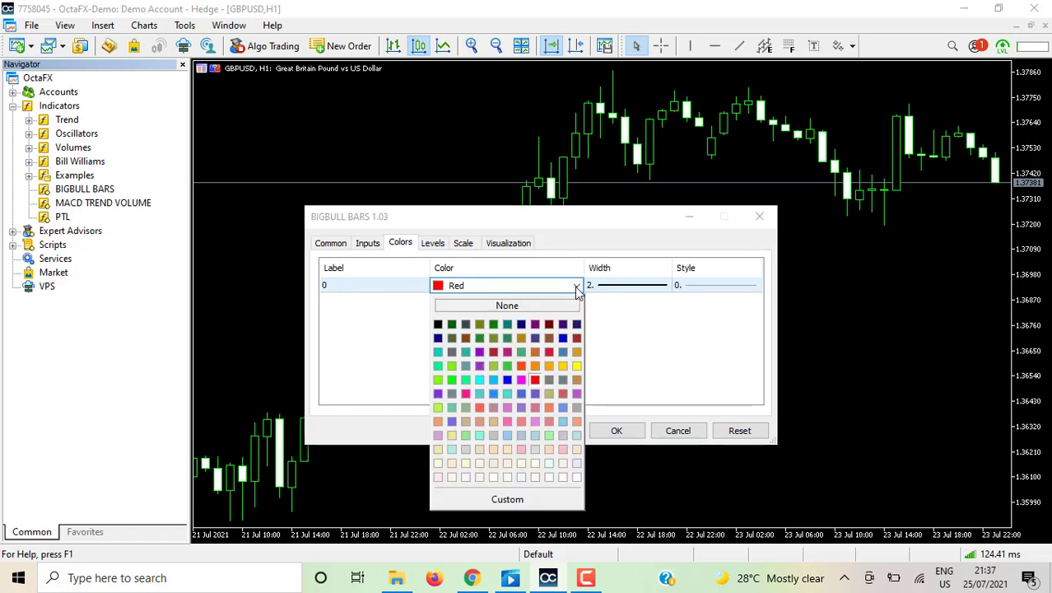
{"action": "left_click", "coordinate": [578, 290]}
{"action": "left_click", "coordinate": [439, 249]}
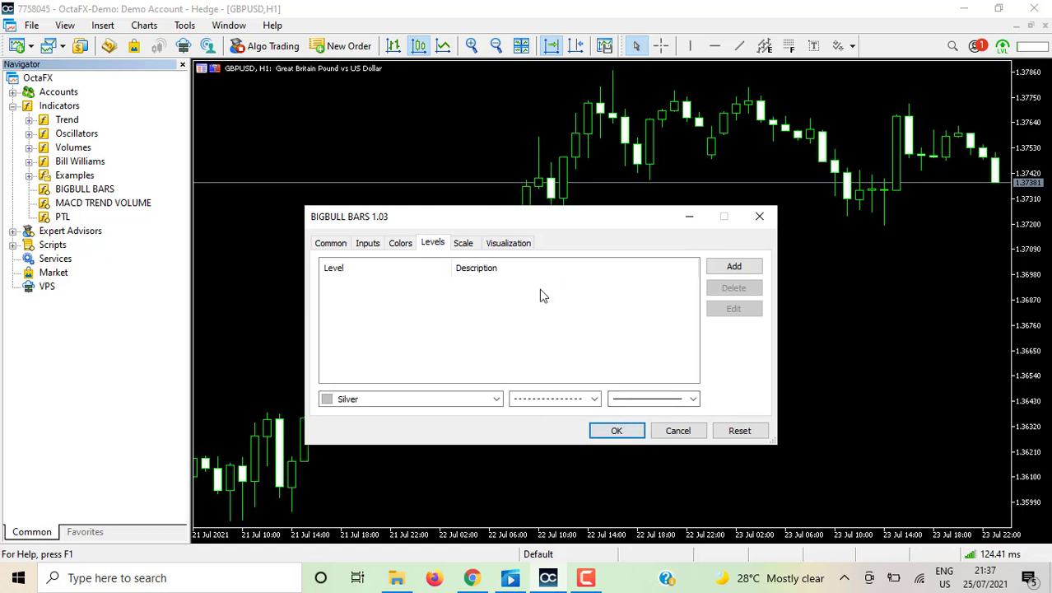
{"action": "left_click", "coordinate": [617, 430]}
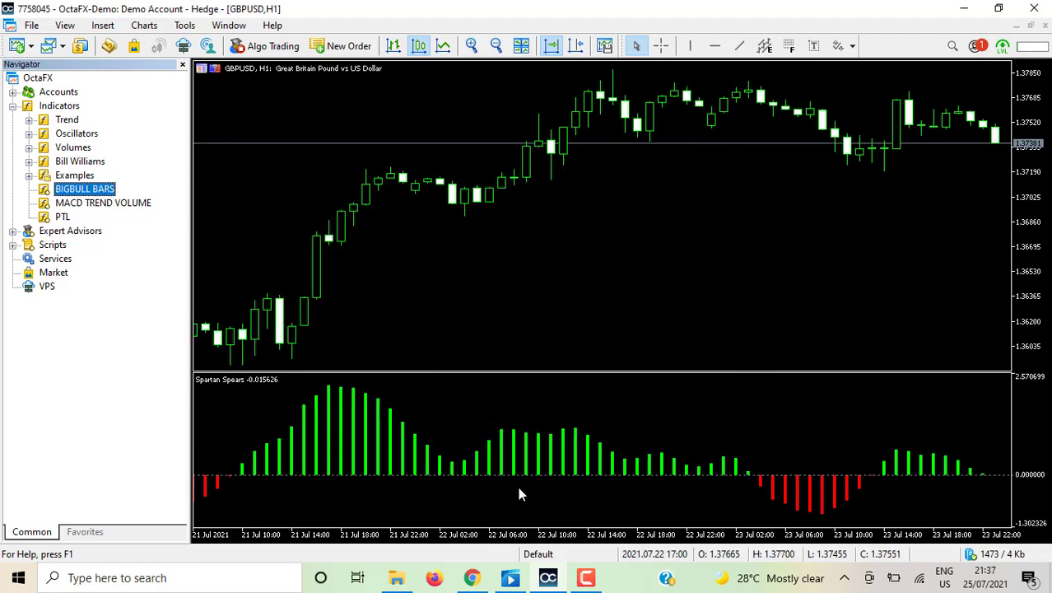
{"action": "right_click", "coordinate": [101, 207]}
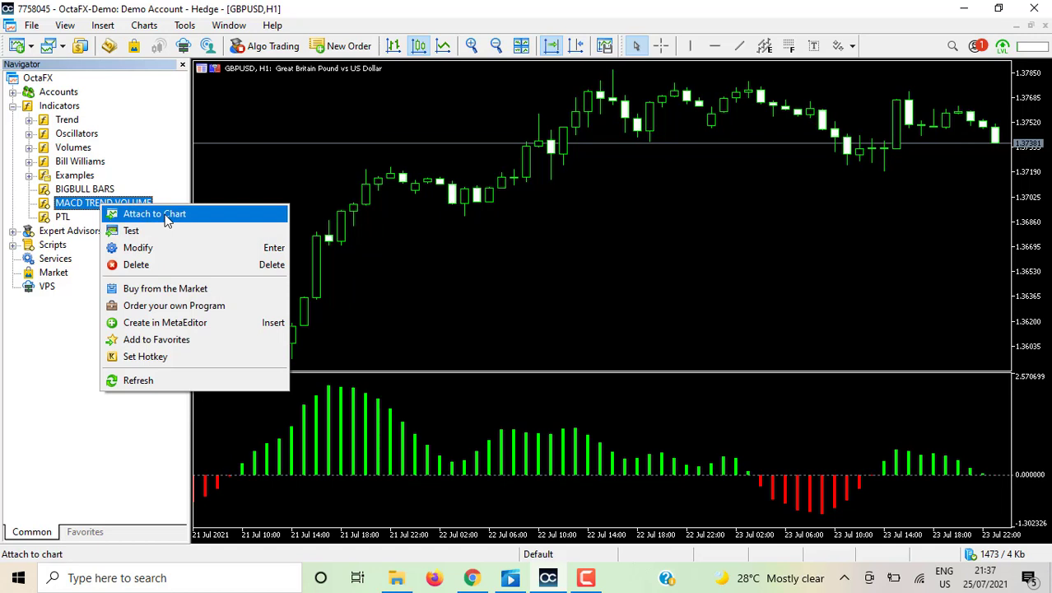
{"action": "left_click", "coordinate": [74, 307]}
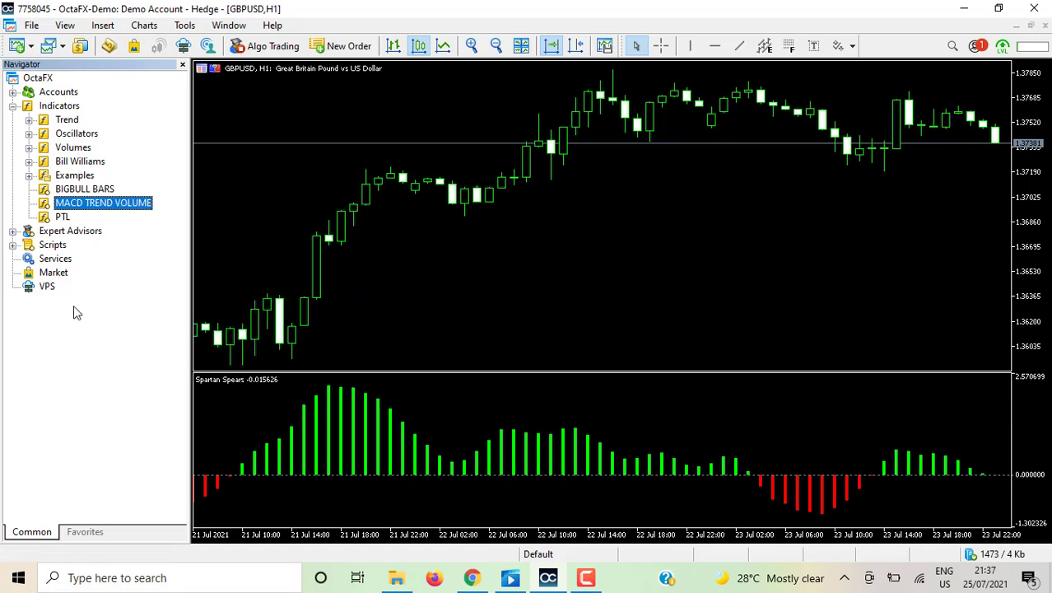
- Attach MACD TREND VOLUME to the GBPUSD H1 chart with its default settings
{"action": "right_click", "coordinate": [99, 207]}
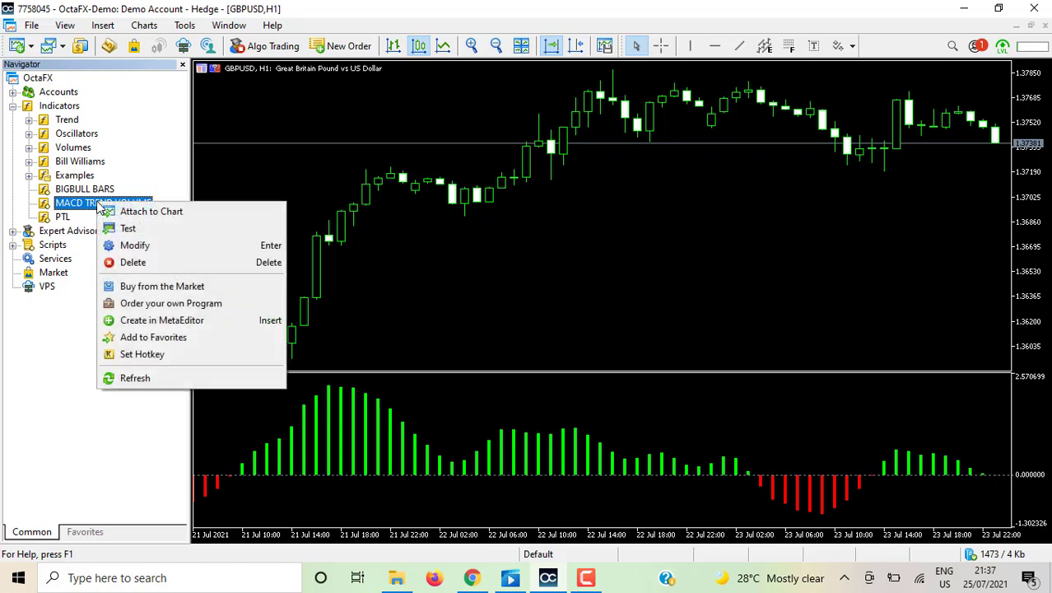
{"action": "left_click", "coordinate": [145, 214]}
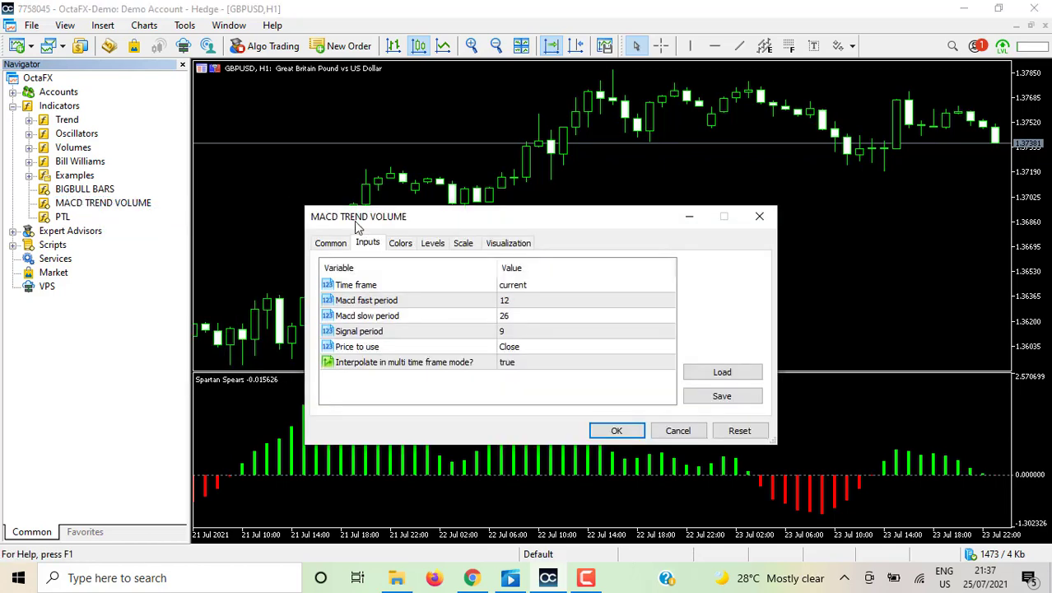
{"action": "left_click", "coordinate": [614, 432]}
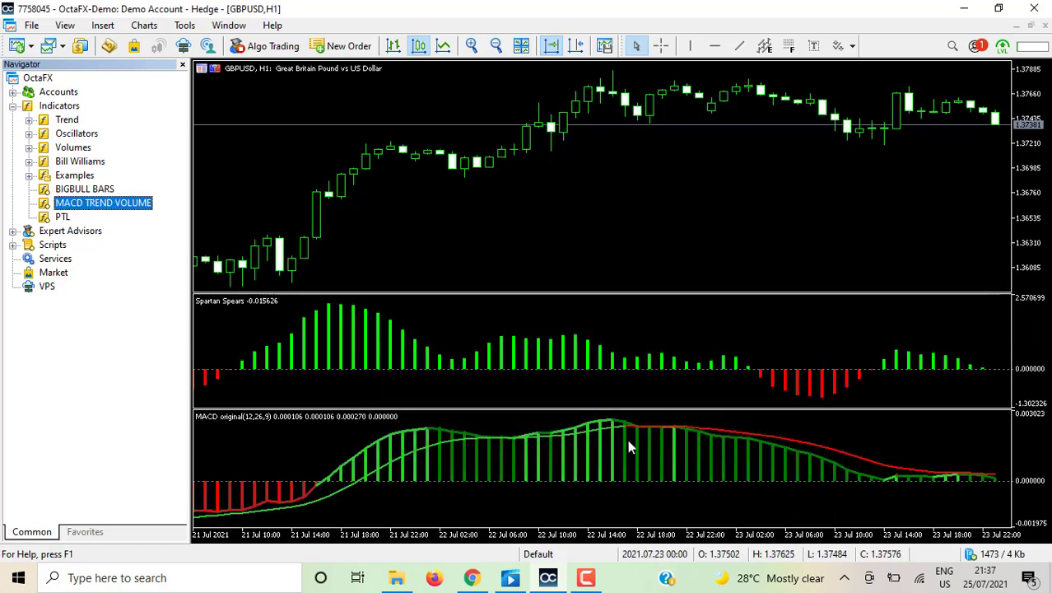
{"action": "double_click", "coordinate": [80, 190]}
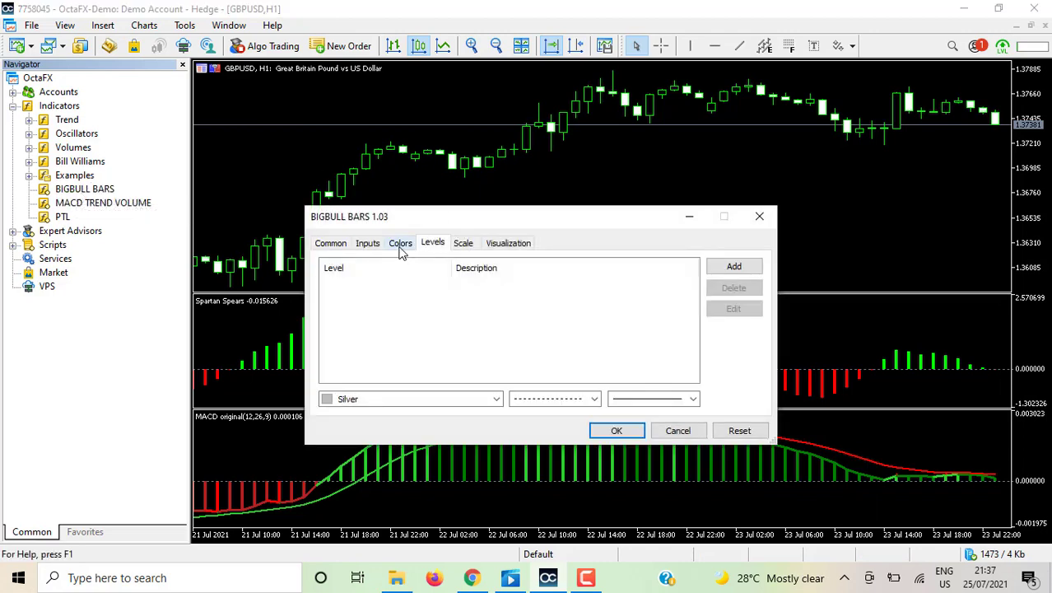
{"action": "left_click", "coordinate": [401, 247]}
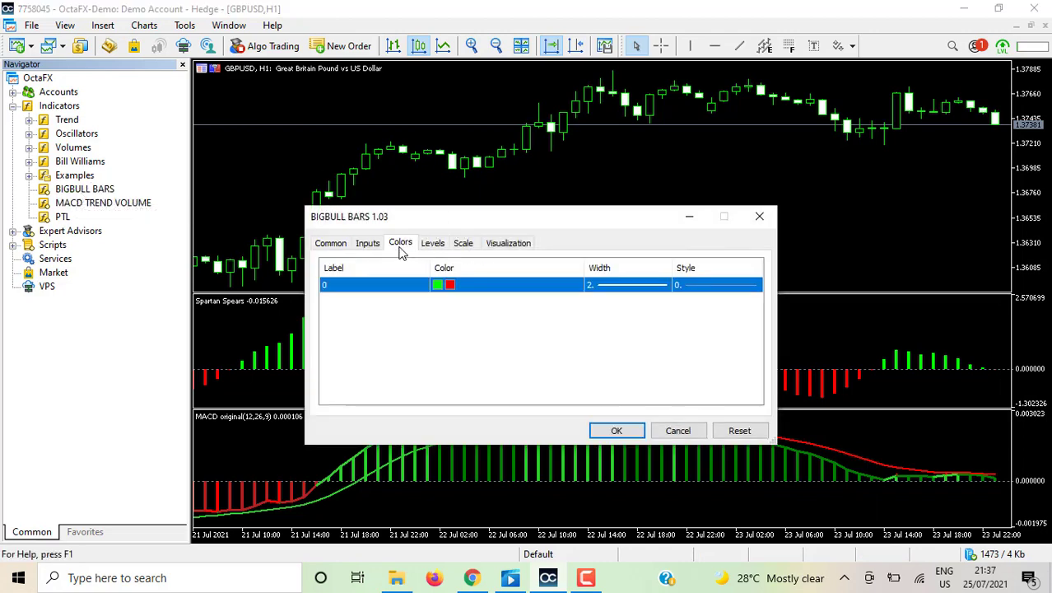
{"action": "left_click", "coordinate": [760, 216]}
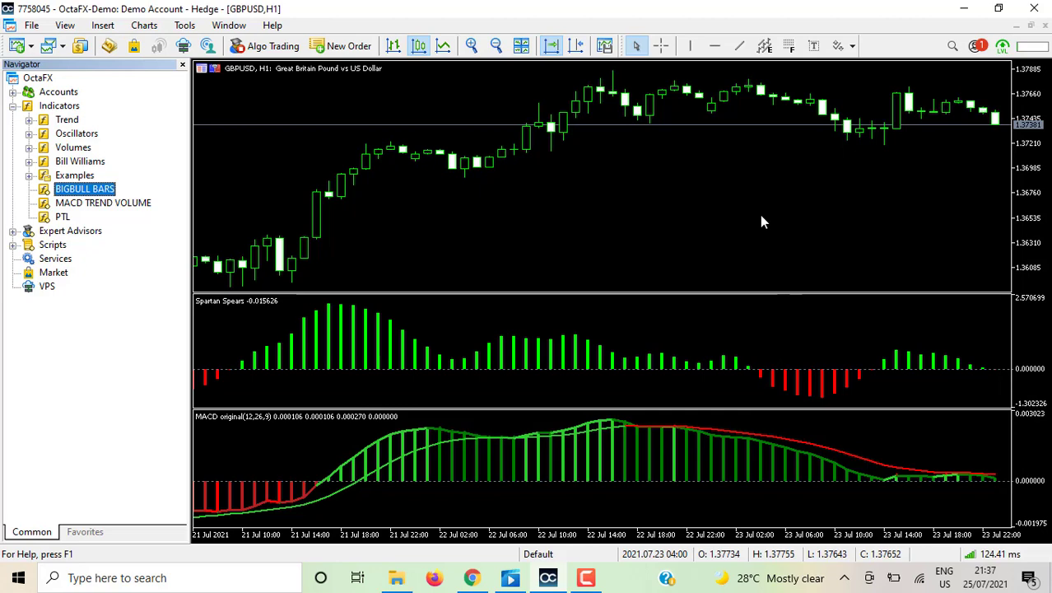
- Attach PTL to the GBPUSD chart with its default settings and enlarge the price area above the indicator panes
{"action": "double_click", "coordinate": [63, 217]}
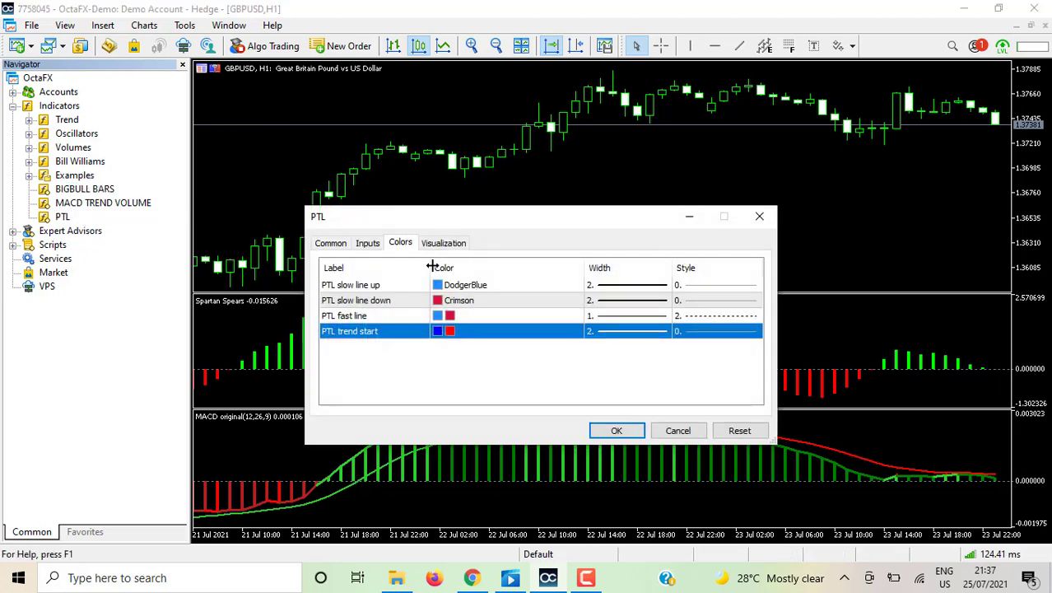
{"action": "left_click", "coordinate": [368, 244]}
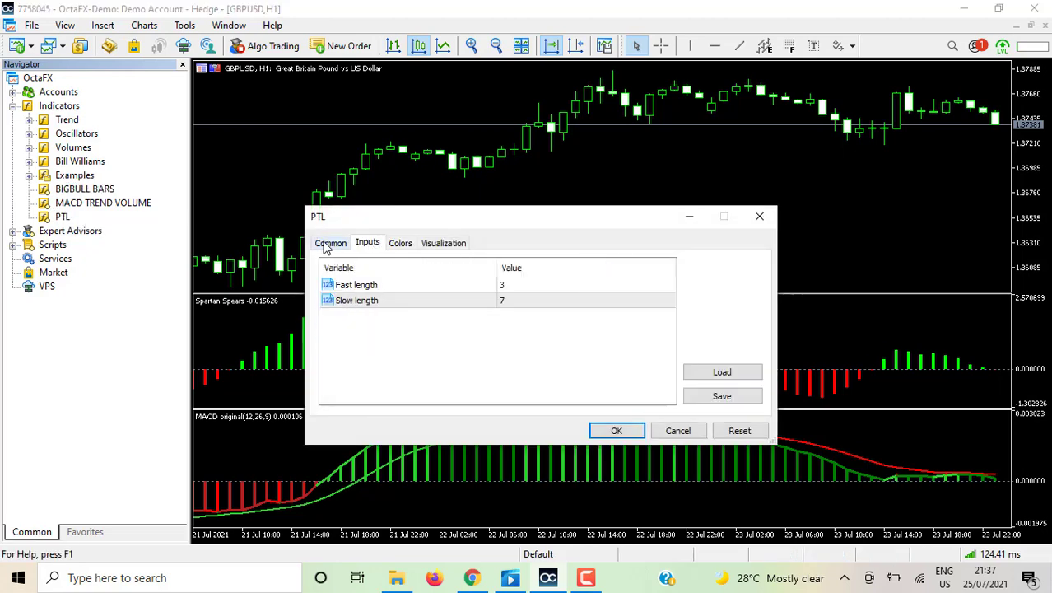
{"action": "left_click", "coordinate": [328, 245]}
{"action": "left_click", "coordinate": [622, 430]}
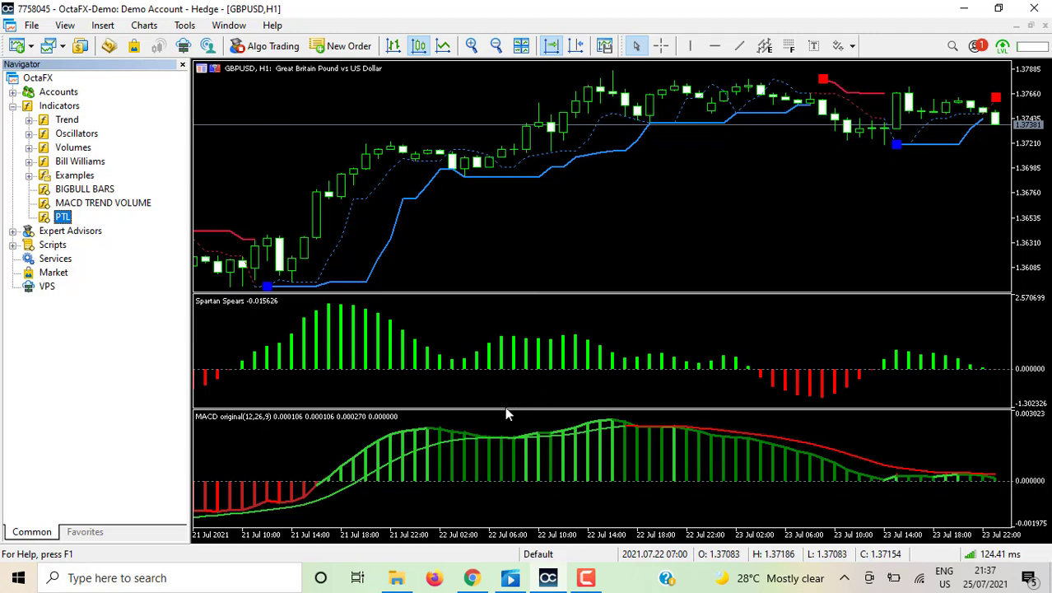
{"action": "left_click_drag", "start_coordinate": [506, 408], "coordinate": [500, 437]}
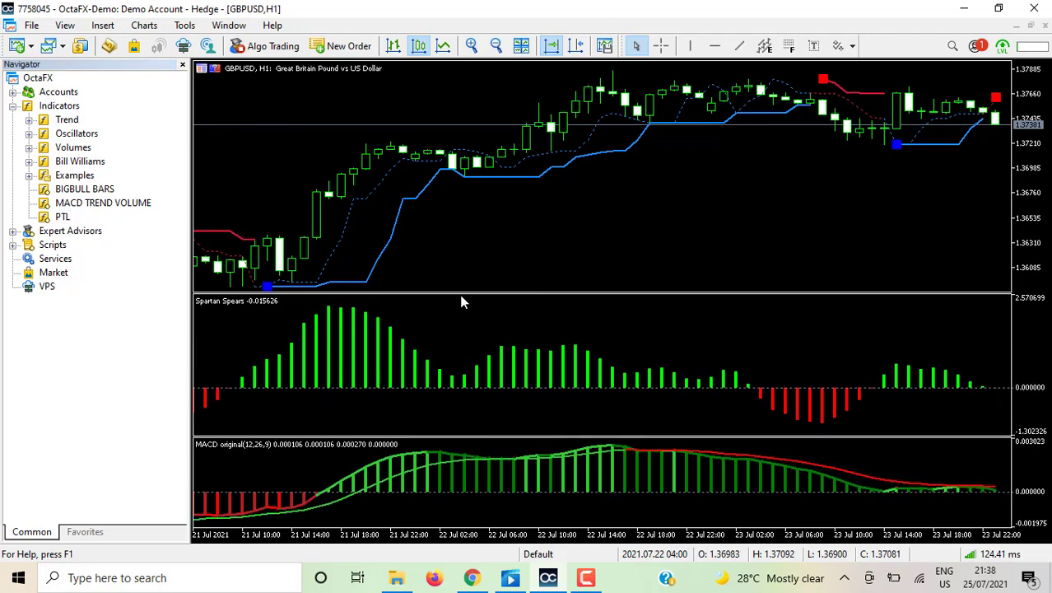
{"action": "left_click_drag", "start_coordinate": [460, 294], "coordinate": [461, 372]}
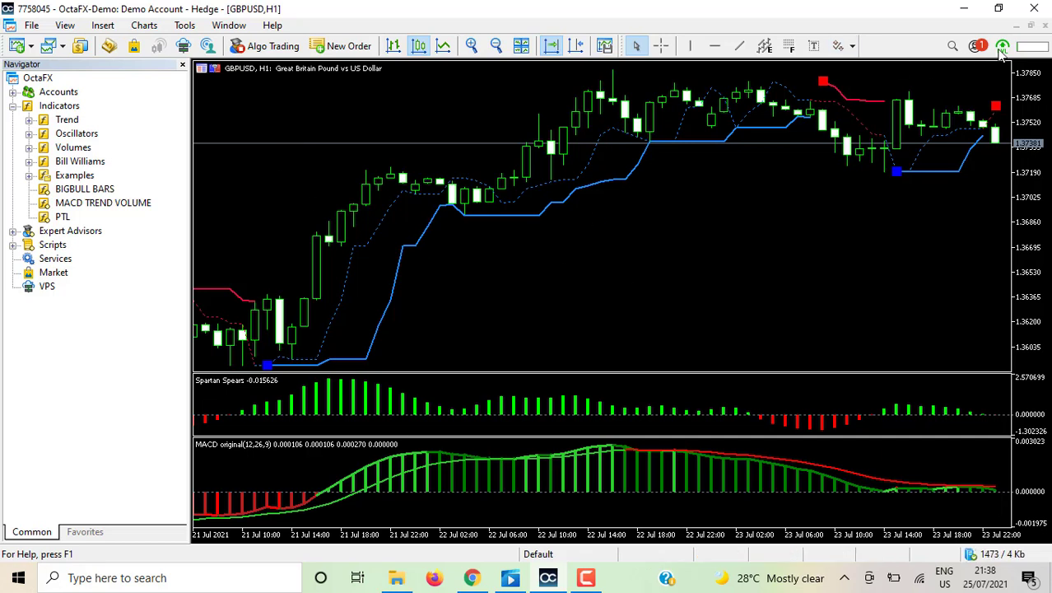
- Close the GBPUSD chart and open a maximized new chart for the US30 index
{"action": "left_click", "coordinate": [1045, 27]}
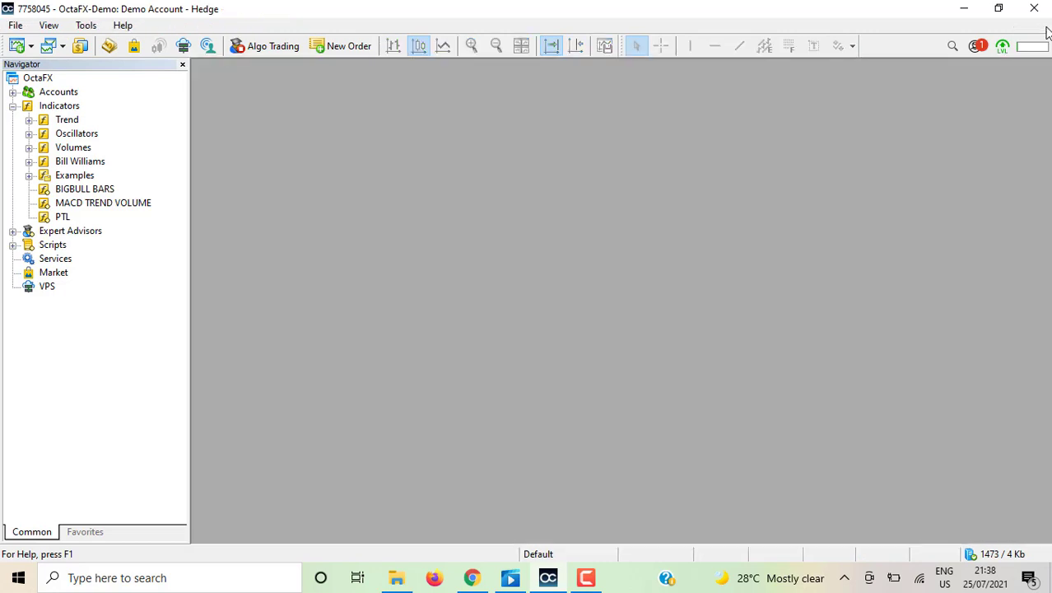
{"action": "left_click", "coordinate": [16, 25]}
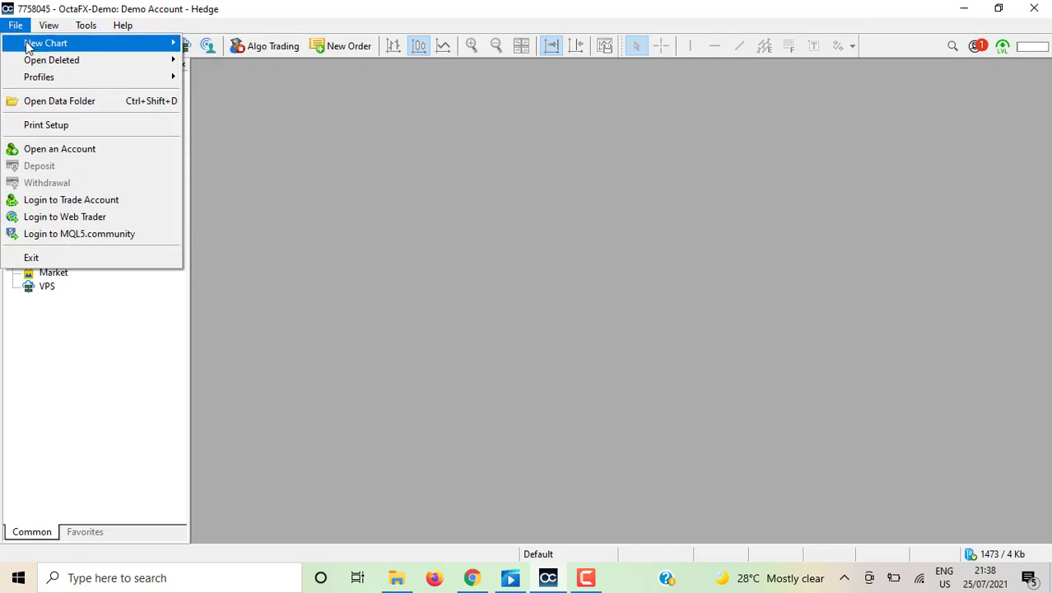
{"action": "mouse_move", "coordinate": [42, 49]}
{"action": "mouse_move", "coordinate": [245, 155]}
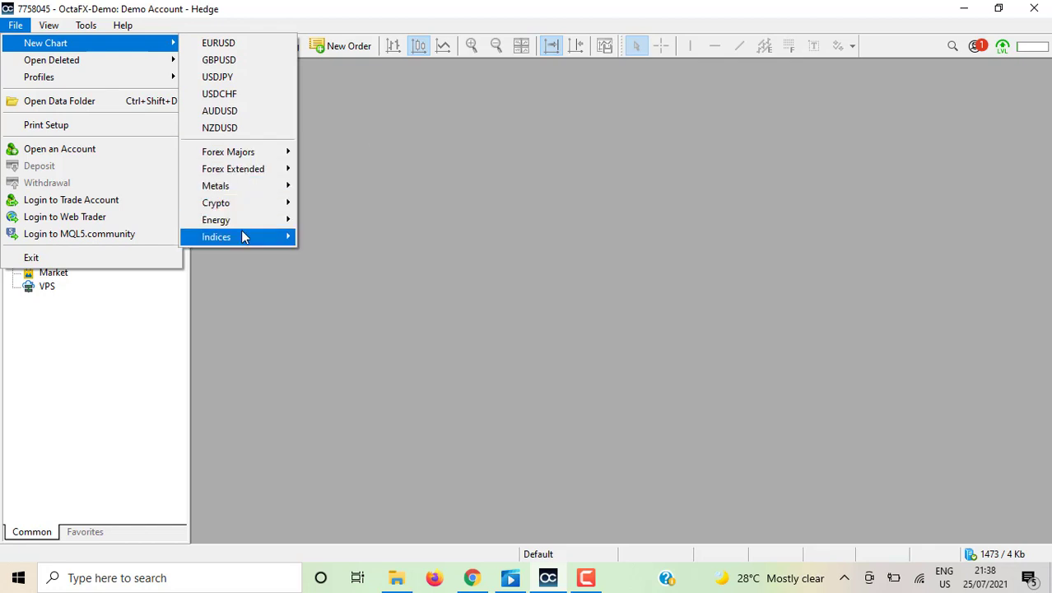
{"action": "mouse_move", "coordinate": [242, 237]}
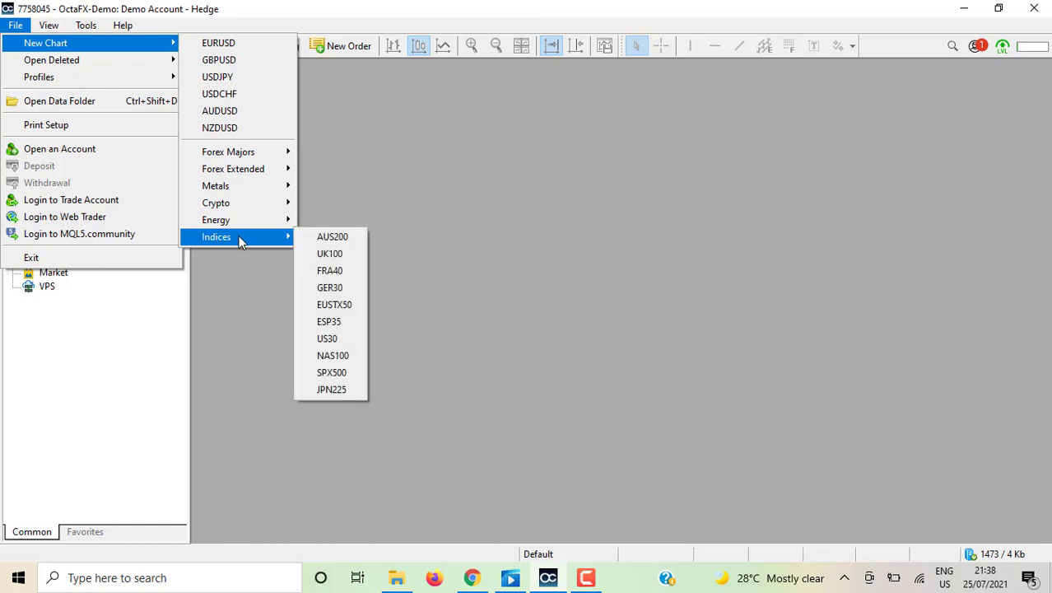
{"action": "left_click", "coordinate": [338, 339]}
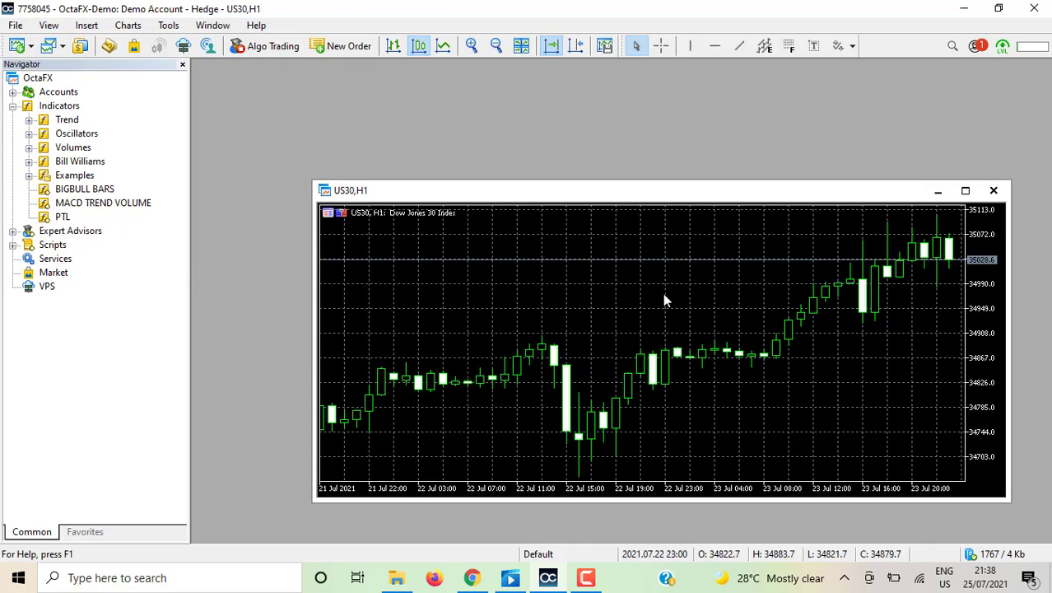
{"action": "left_click", "coordinate": [968, 192]}
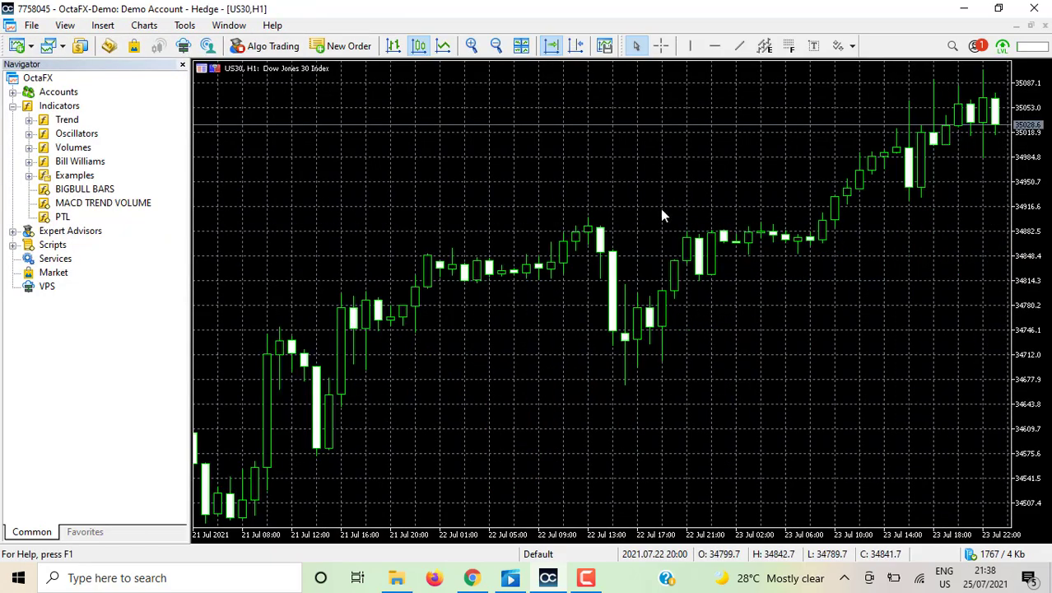
- Hide the grid on the US30 chart and apply the Triplecon template to it
{"action": "right_click", "coordinate": [533, 193]}
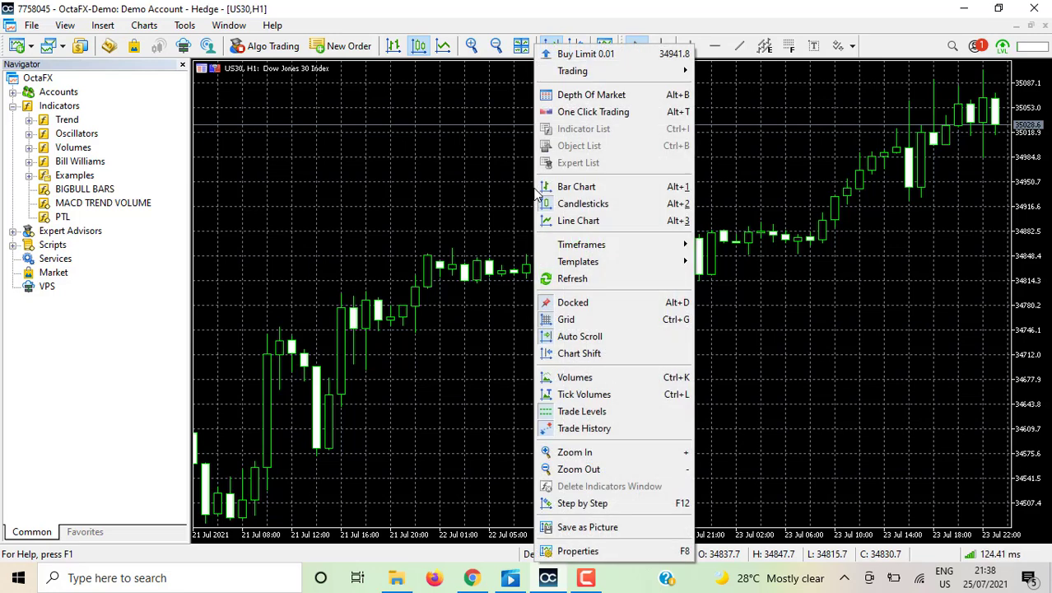
{"action": "left_click", "coordinate": [576, 321]}
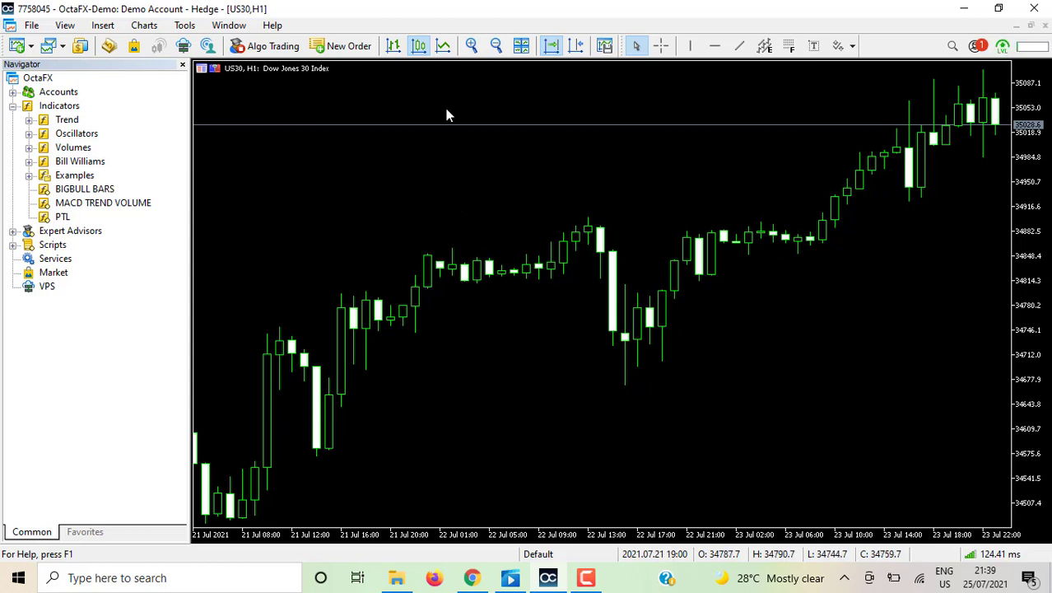
{"action": "right_click", "coordinate": [499, 188]}
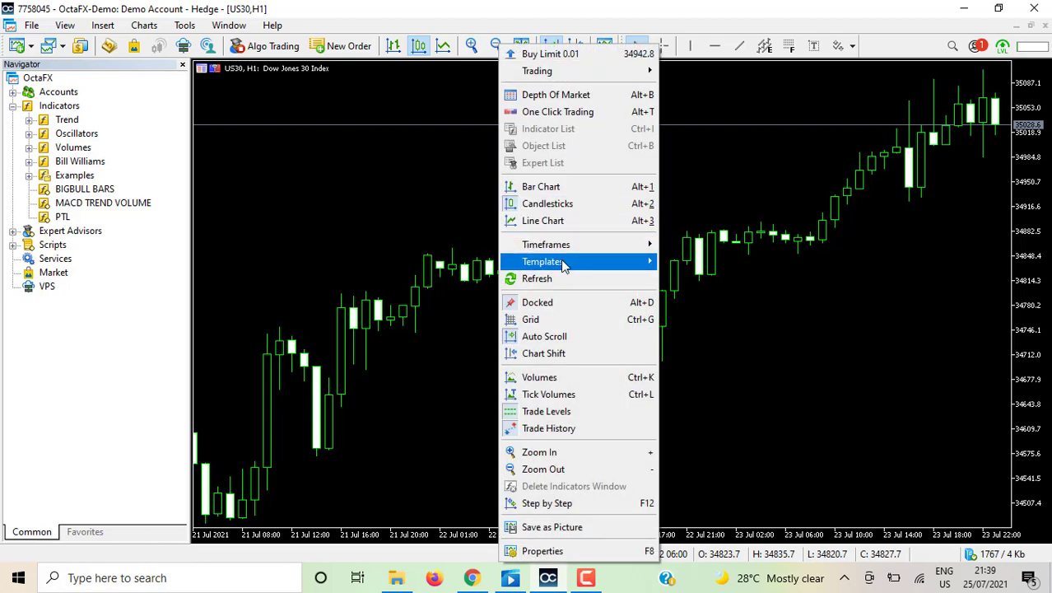
{"action": "mouse_move", "coordinate": [563, 264]}
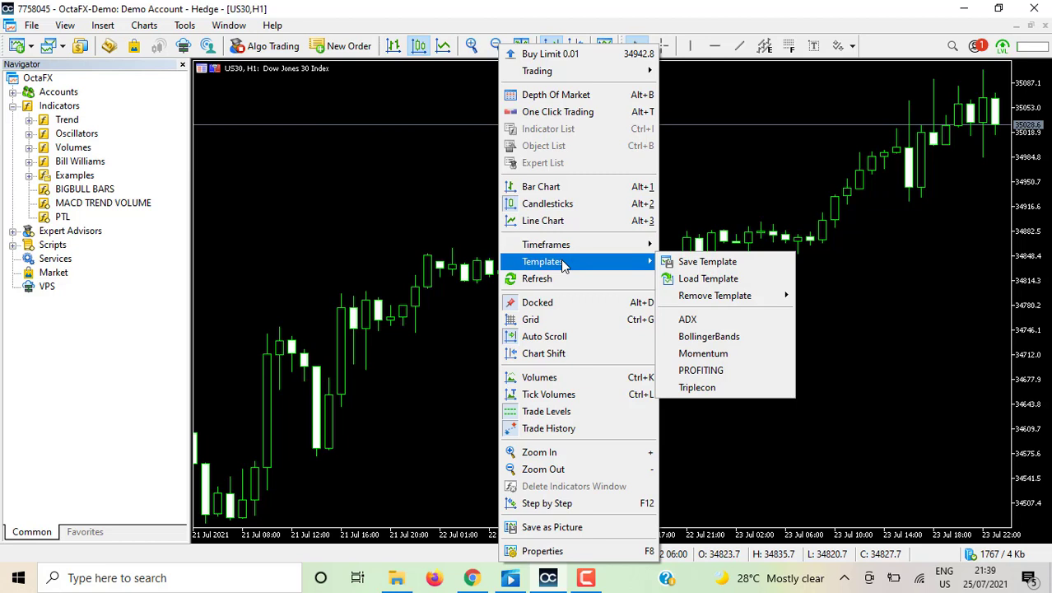
{"action": "left_click", "coordinate": [697, 391]}
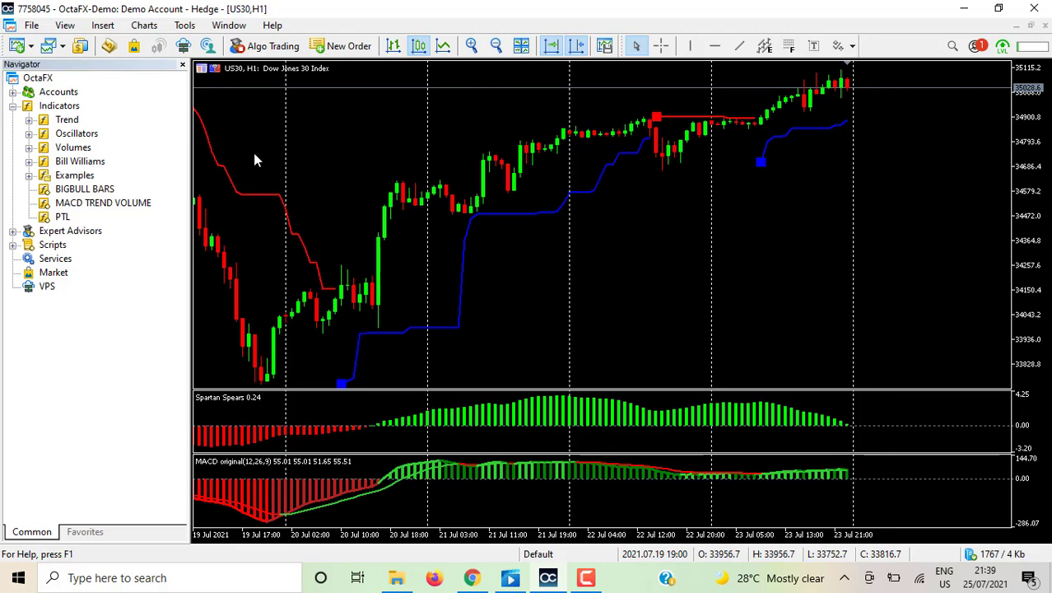
- Hide the Toolbox and close the Navigator to give the US30 chart the full window area
{"action": "key", "text": "ctrl+t"}
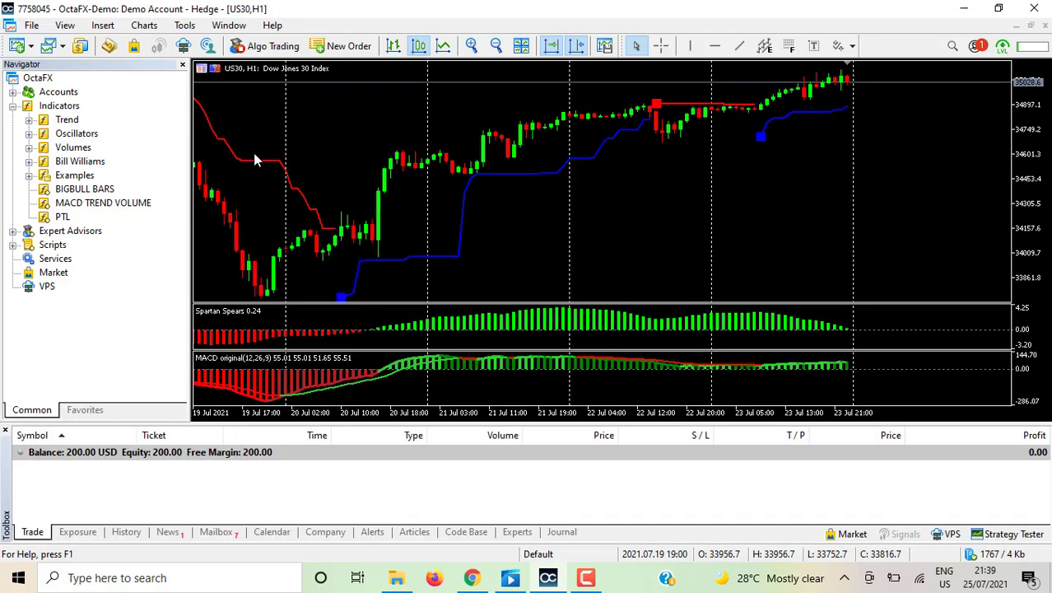
{"action": "key", "text": "ctrl+t"}
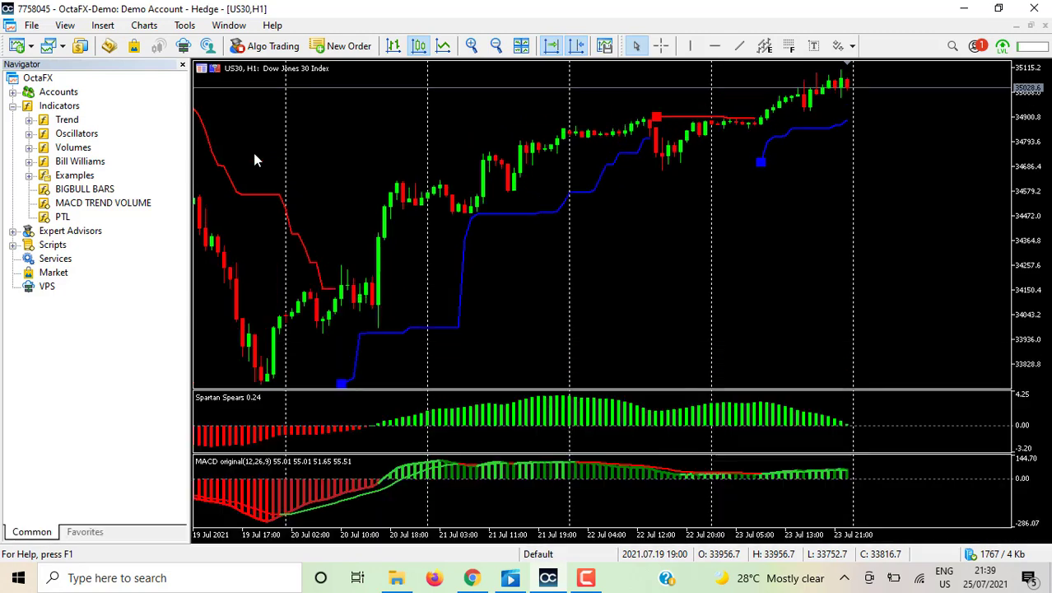
{"action": "left_click", "coordinate": [182, 64]}
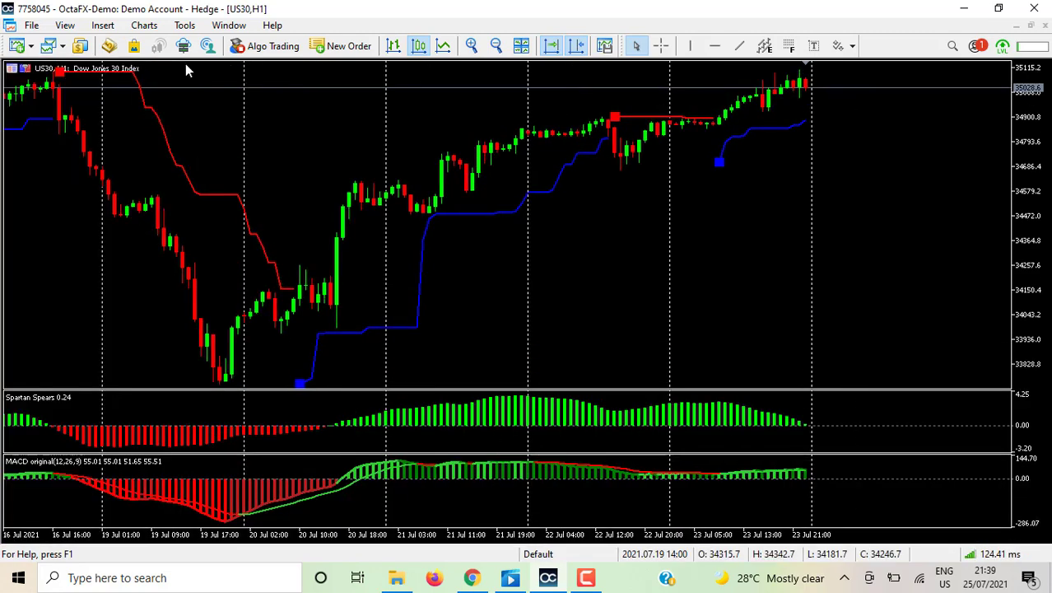
- Switch the US30 chart to the 15-minute timeframe
{"action": "right_click", "coordinate": [310, 165]}
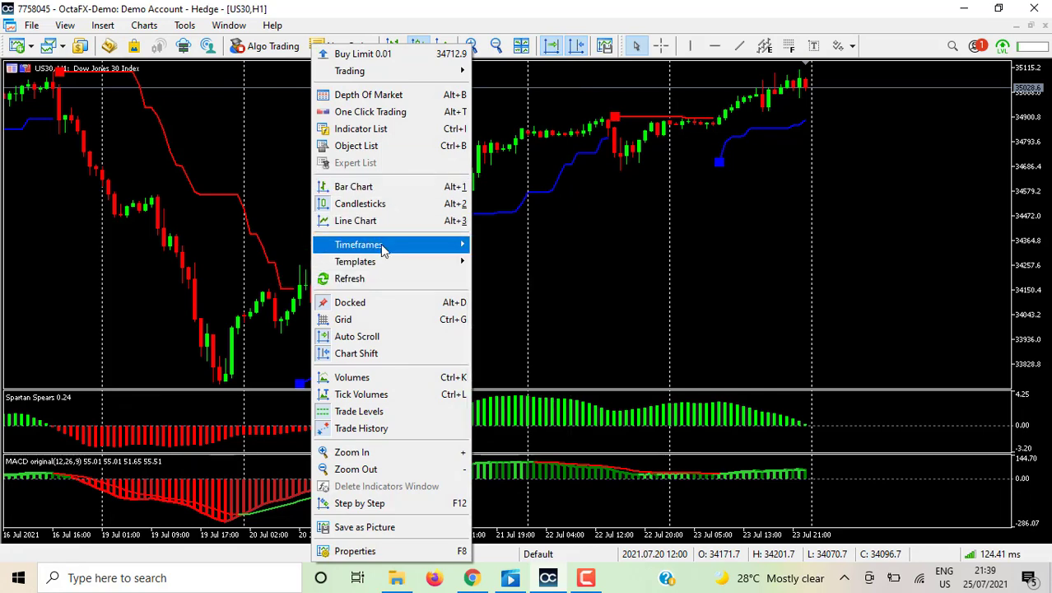
{"action": "mouse_move", "coordinate": [385, 247]}
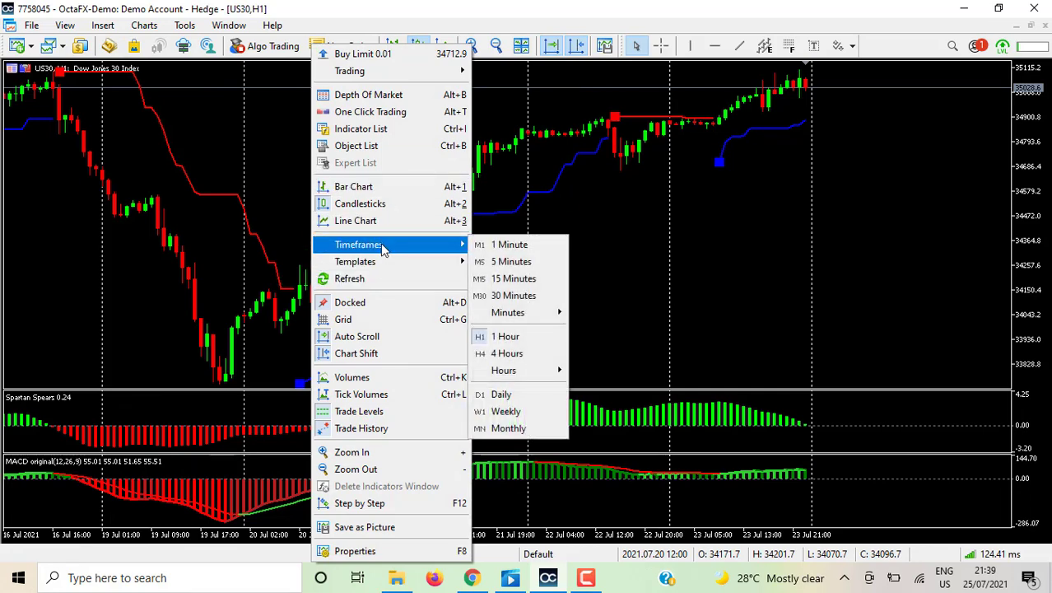
{"action": "left_click", "coordinate": [500, 278]}
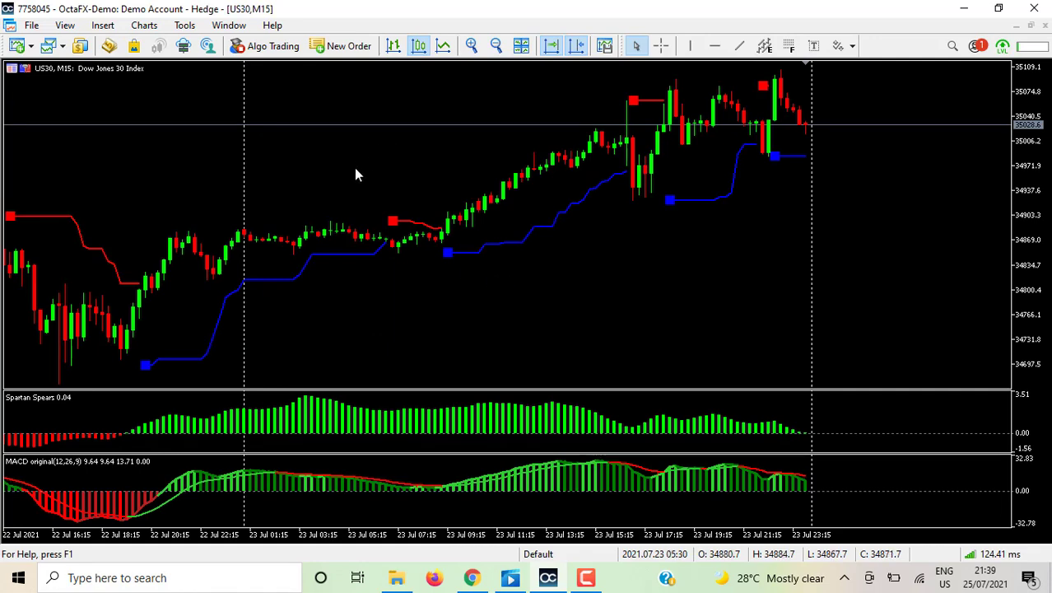
- Switch the US30 chart to the 5-minute timeframe and zoom out one level to show more candles
{"action": "right_click", "coordinate": [413, 232]}
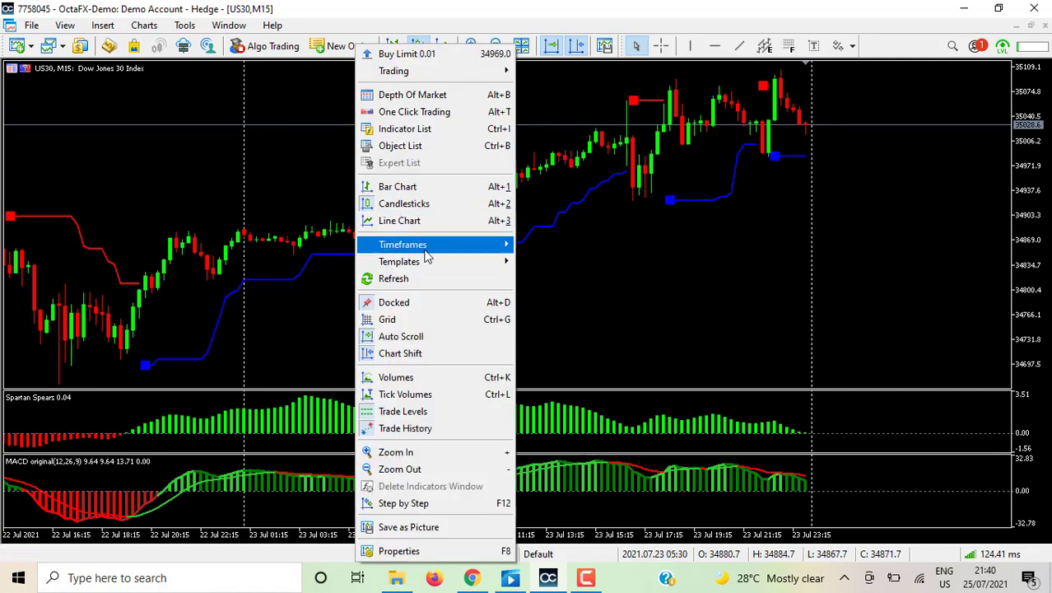
{"action": "mouse_move", "coordinate": [413, 253]}
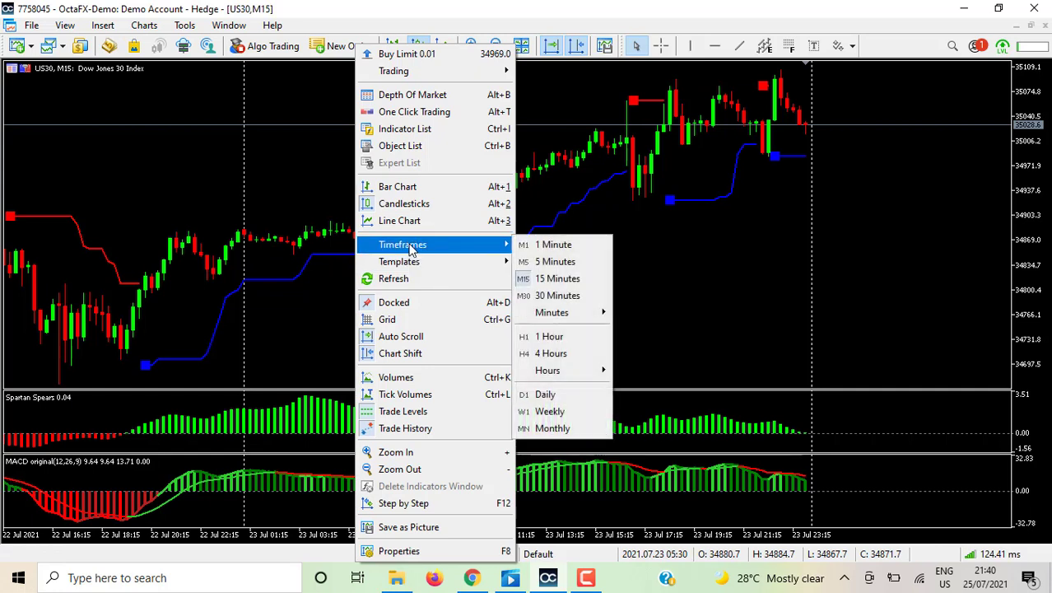
{"action": "left_click", "coordinate": [555, 262]}
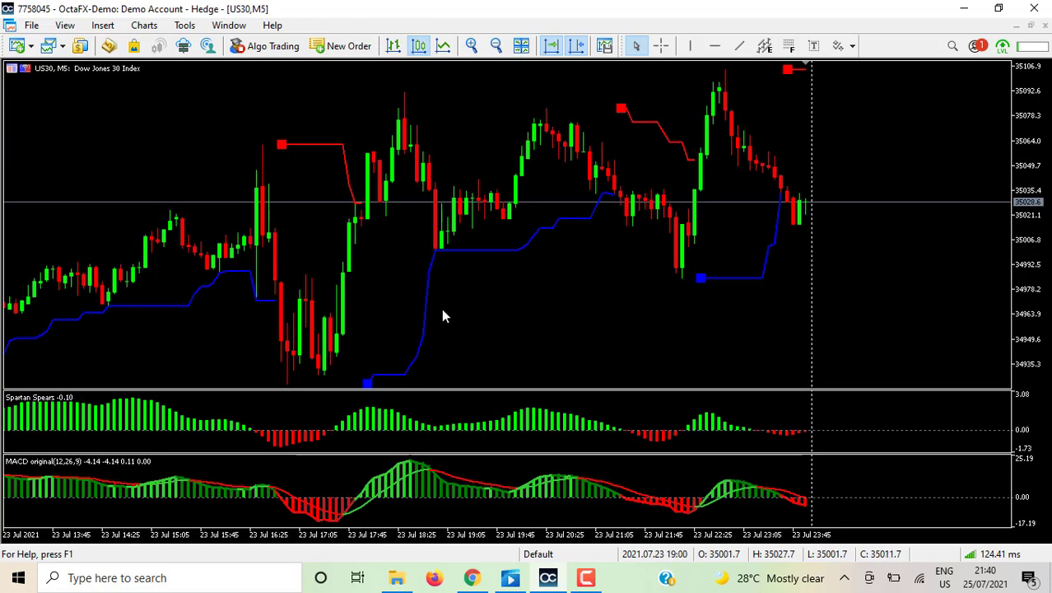
{"action": "left_click", "coordinate": [497, 47]}
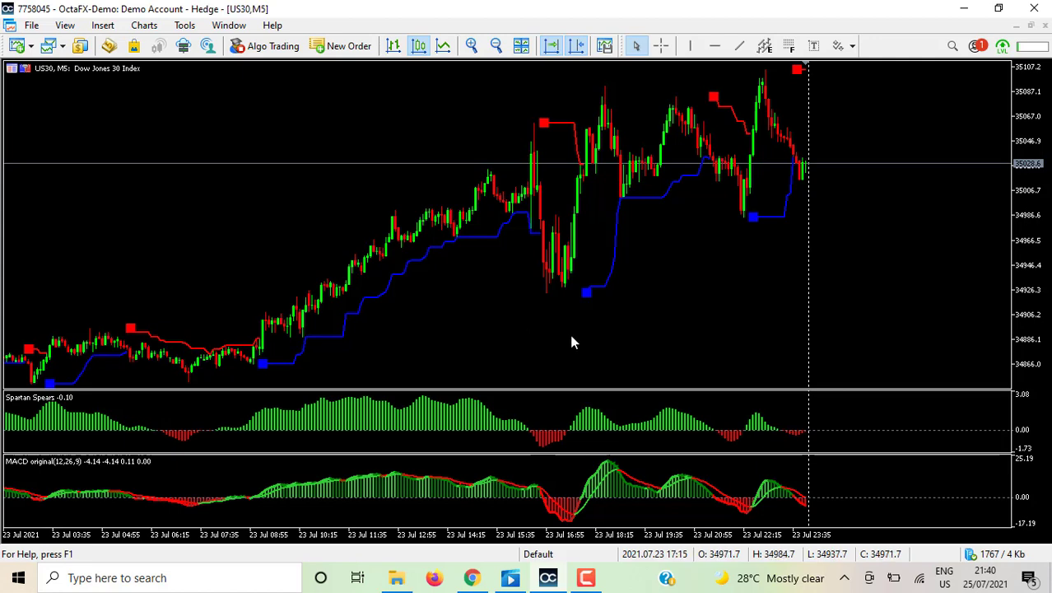
- In Chrome, close the tripplecom.rar page and like the YouTube video "triple Confirmations Forex trading strategy for MT5"
{"action": "left_click", "coordinate": [473, 579]}
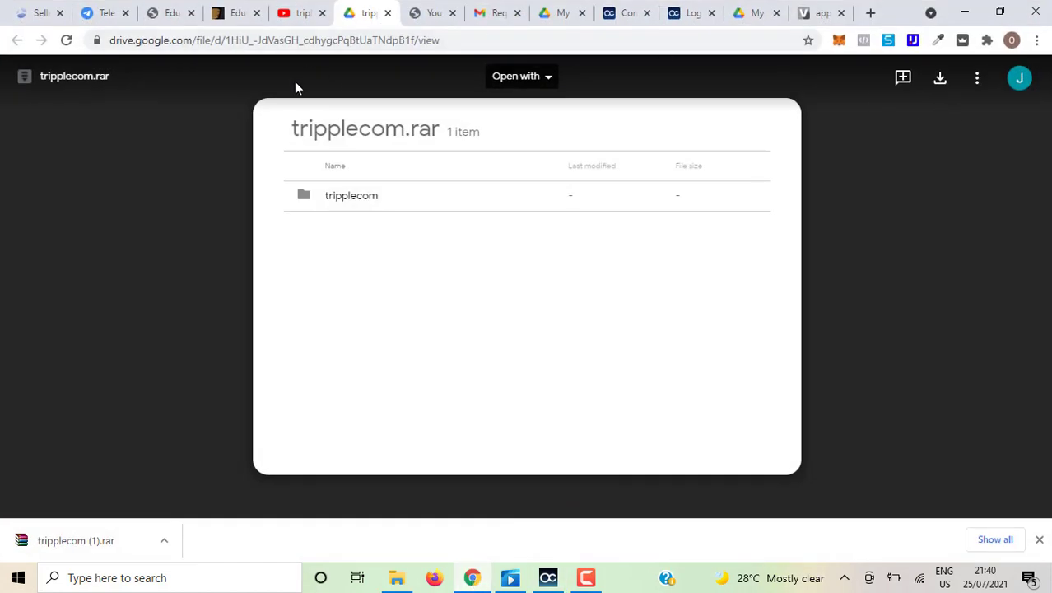
{"action": "left_click", "coordinate": [388, 13]}
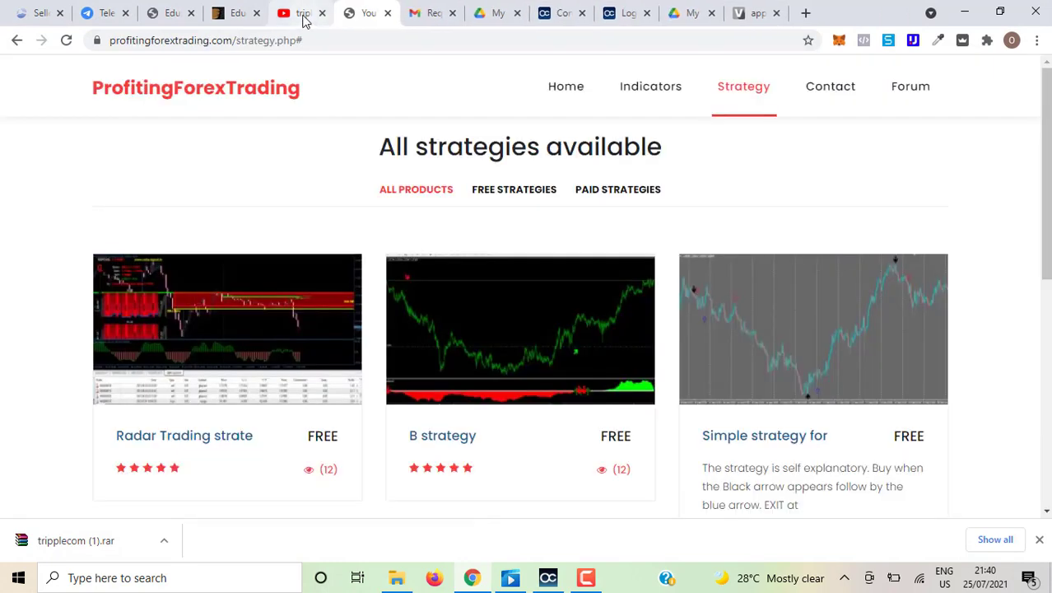
{"action": "left_click", "coordinate": [300, 20]}
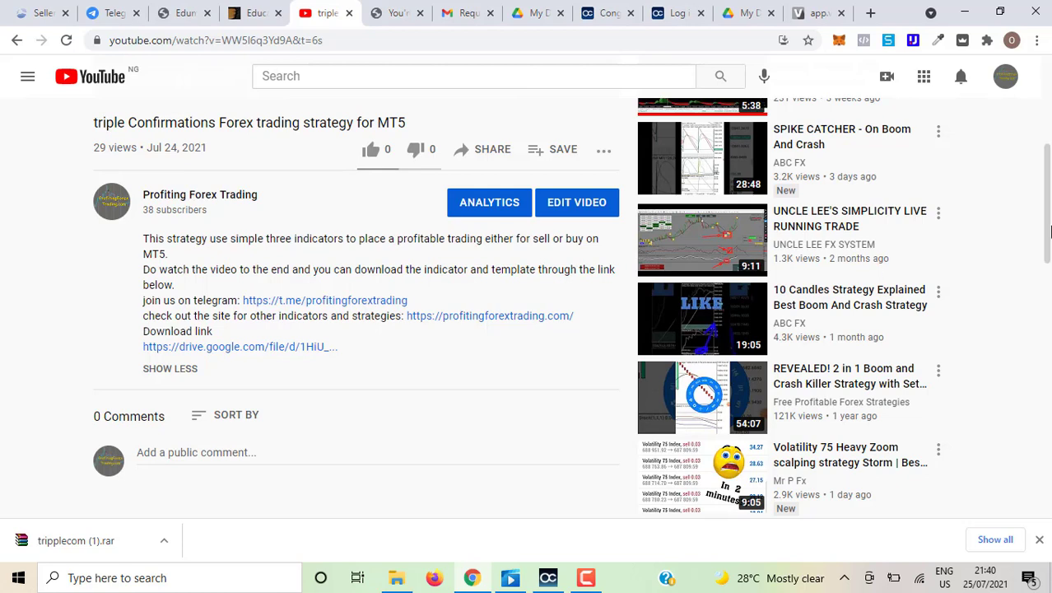
{"action": "left_click_drag", "start_coordinate": [1046, 235], "coordinate": [1044, 174]}
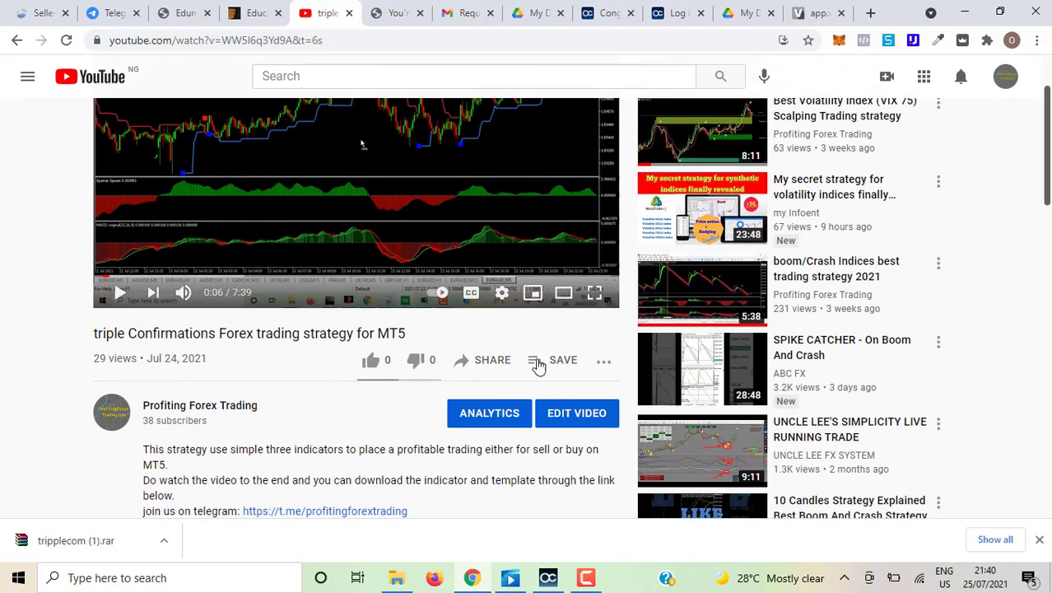
{"action": "left_click", "coordinate": [369, 364]}
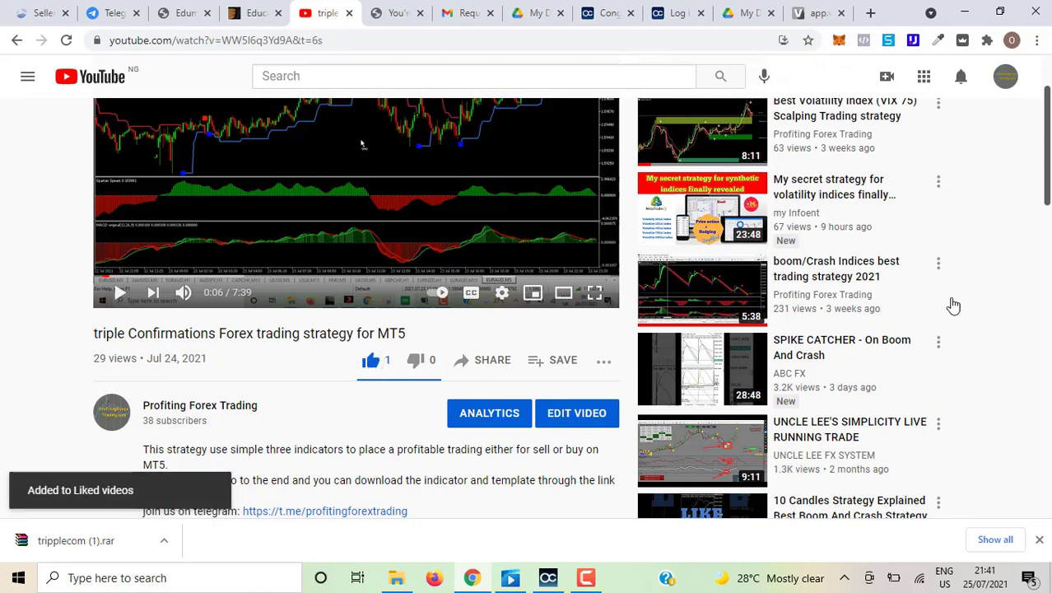